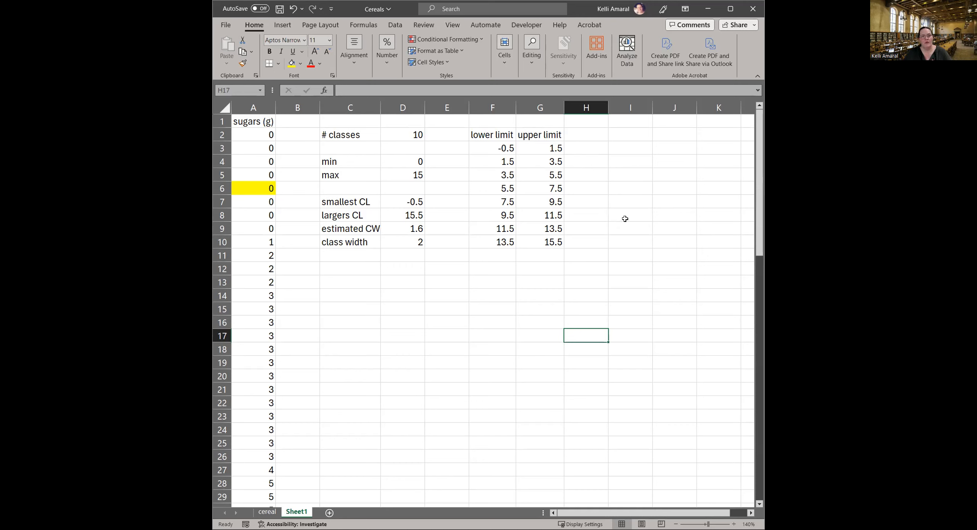
Step: Add the heading "Frequency" in H2 beside the class limits and fit the column width to it
{"action": "left_click", "coordinate": [503, 148]}
{"action": "left_click_drag", "start_coordinate": [503, 148], "coordinate": [523, 242]}
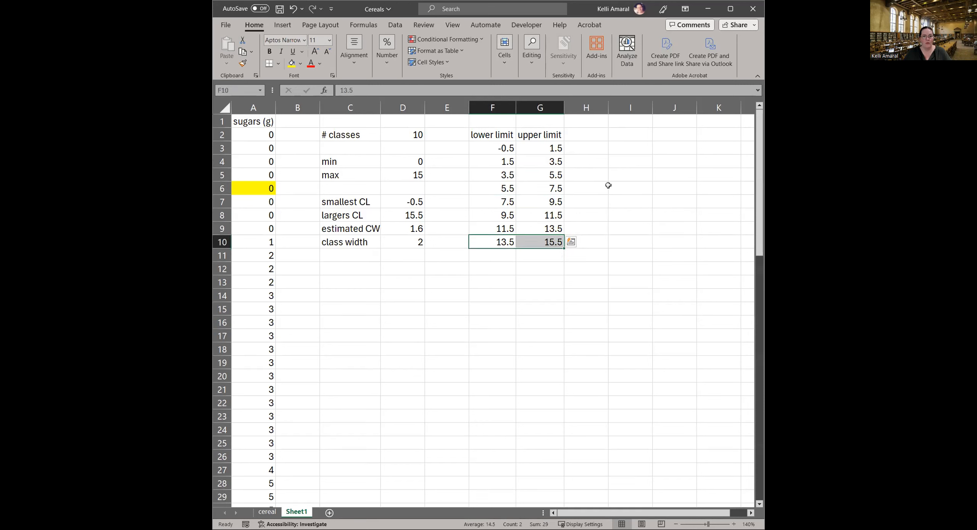
{"action": "left_click", "coordinate": [618, 201]}
{"action": "left_click", "coordinate": [591, 136]}
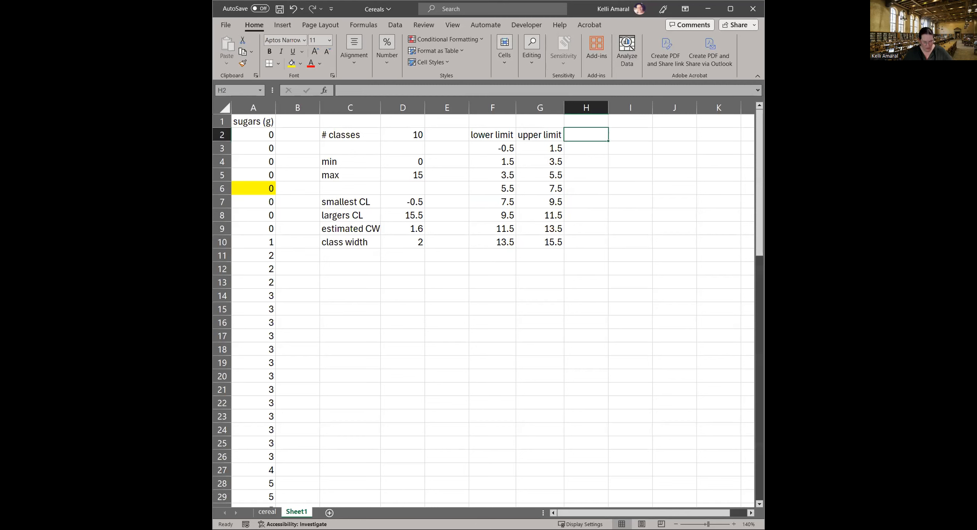
{"action": "type", "text": "Frequen"}
{"action": "key", "text": "BackSpace"}
{"action": "type", "text": "ency"}
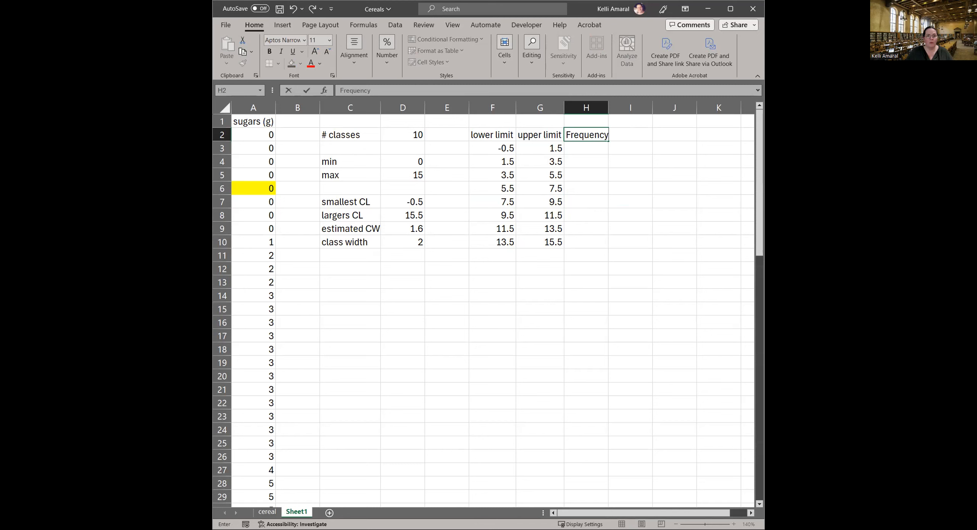
{"action": "key", "text": "Return"}
{"action": "double_click", "coordinate": [608, 108]}
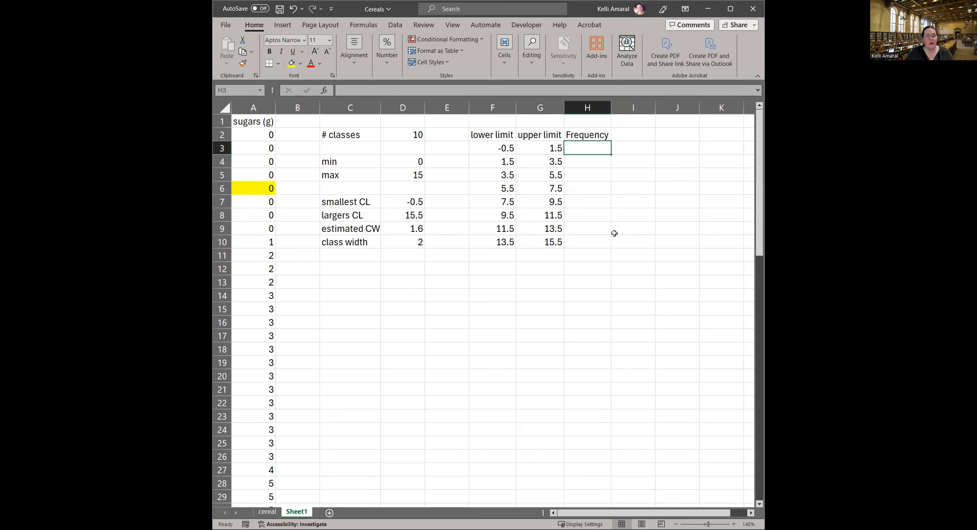
Step: Count the sugar values in column A between -0.5 and 1.5 and enter 9 as that class's frequency in H3
{"action": "scroll", "coordinate": [637, 295], "scroll_direction": "down", "scroll_amount": 2}
{"action": "scroll", "coordinate": [637, 296], "scroll_direction": "up", "scroll_amount": 2}
{"action": "scroll", "coordinate": [289, 380], "scroll_direction": "down", "scroll_amount": 4}
{"action": "scroll", "coordinate": [263, 397], "scroll_direction": "up", "scroll_amount": 4}
{"action": "left_click", "coordinate": [254, 138]}
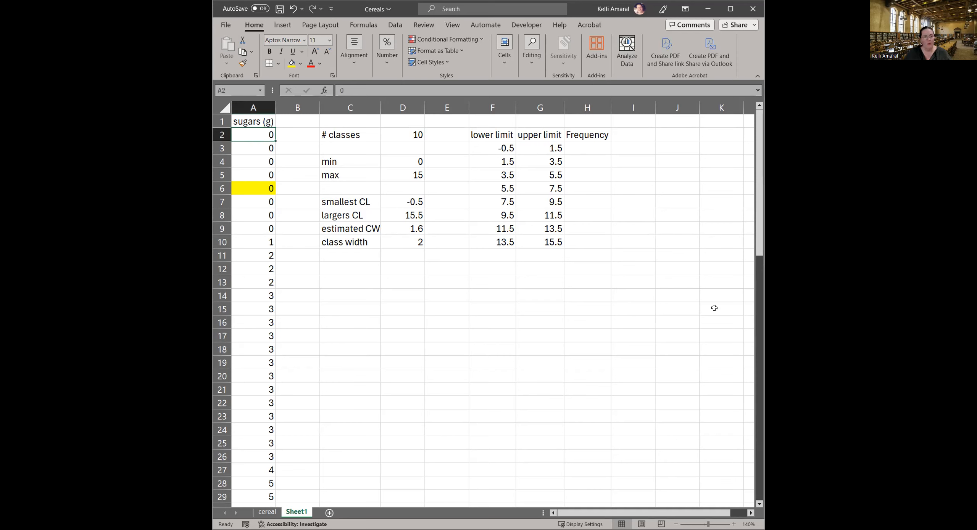
{"action": "key", "text": "Down"}
{"action": "key", "text": "Down"}
{"action": "key", "text": "Down"}
{"action": "key", "text": "Down"}
{"action": "key", "text": "Down"}
{"action": "key", "text": "Down"}
{"action": "key", "text": "Down"}
{"action": "key", "text": "Down"}
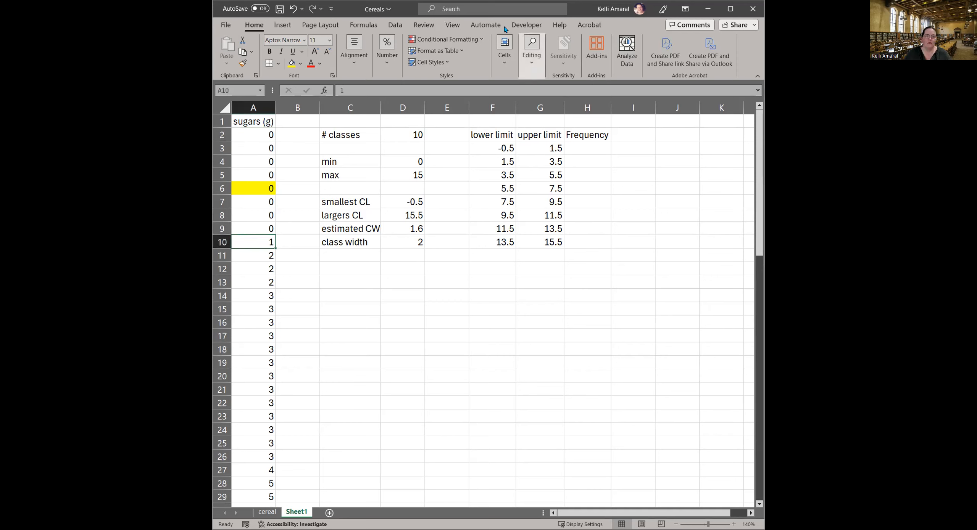
{"action": "left_click", "coordinate": [582, 151]}
{"action": "type", "text": "0"}
{"action": "key", "text": "BackSpace"}
{"action": "type", "text": "9"}
{"action": "key", "text": "Return"}
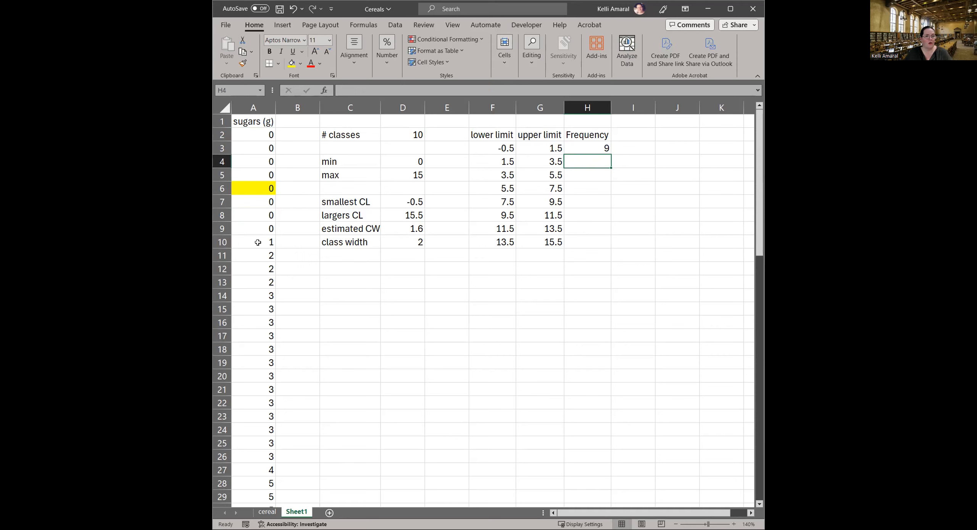
Step: Count the sugar values in column A between 1.5 and 3.5 and enter 16 as that class's frequency in H4
{"action": "left_click", "coordinate": [263, 255]}
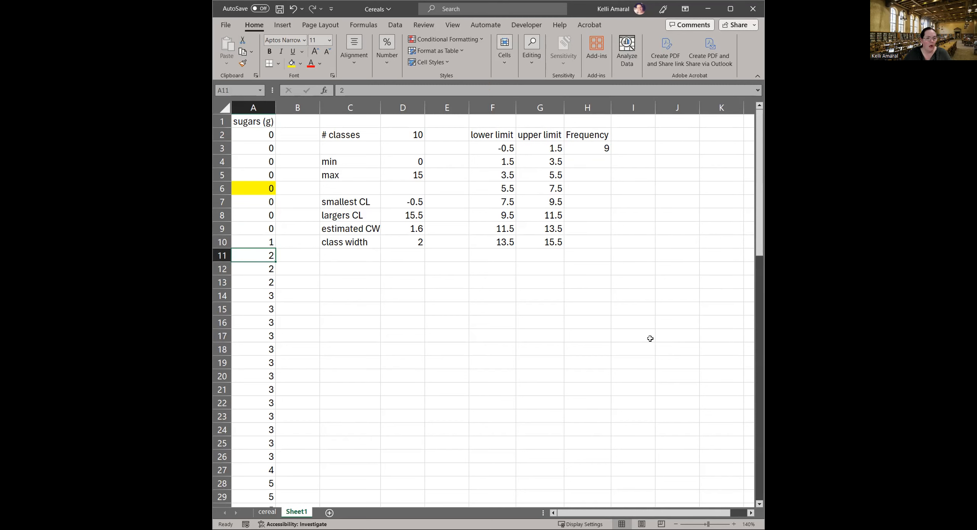
{"action": "key", "text": "Down"}
{"action": "key", "text": "Down"}
{"action": "key", "text": "Down"}
{"action": "key", "text": "Down"}
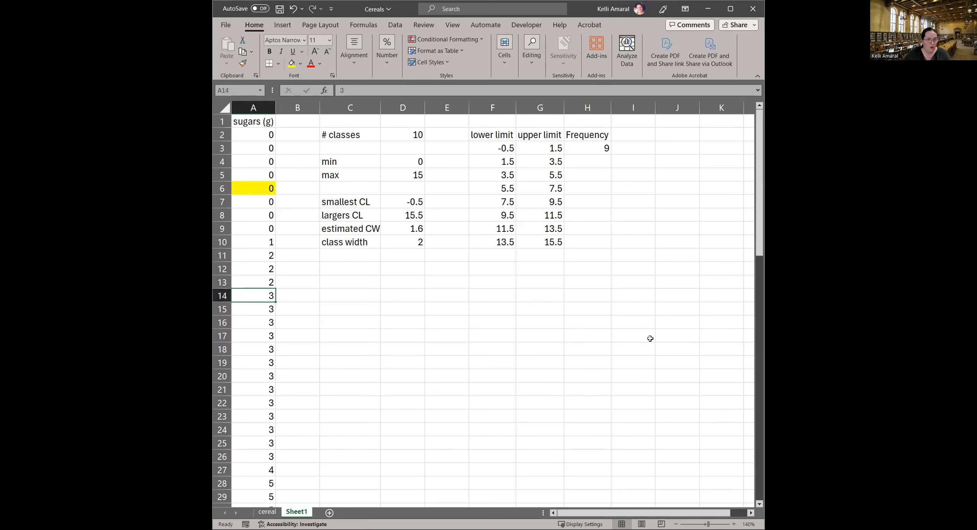
{"action": "key", "text": "Down"}
{"action": "key", "text": "Down"}
{"action": "key", "text": "Down"}
{"action": "key", "text": "Down"}
{"action": "key", "text": "Down"}
{"action": "key", "text": "Down"}
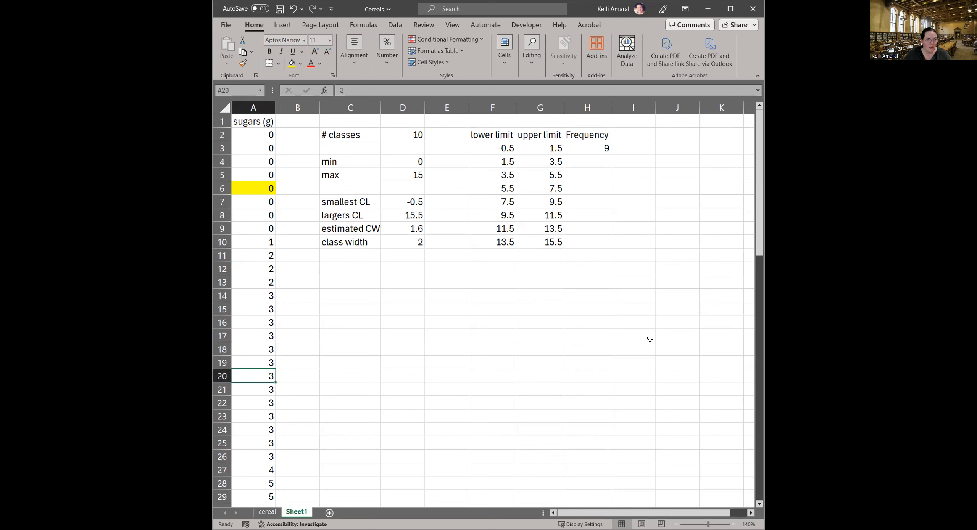
{"action": "key", "text": "Down"}
{"action": "key", "text": "Down"}
{"action": "key", "text": "Down"}
{"action": "key", "text": "Down"}
{"action": "key", "text": "Down"}
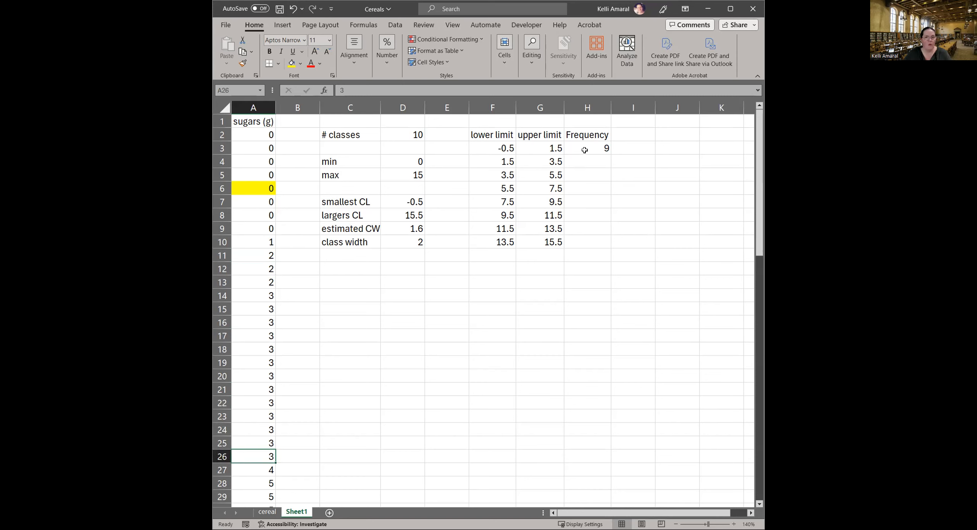
{"action": "left_click", "coordinate": [585, 163]}
{"action": "type", "text": "16"}
{"action": "key", "text": "Return"}
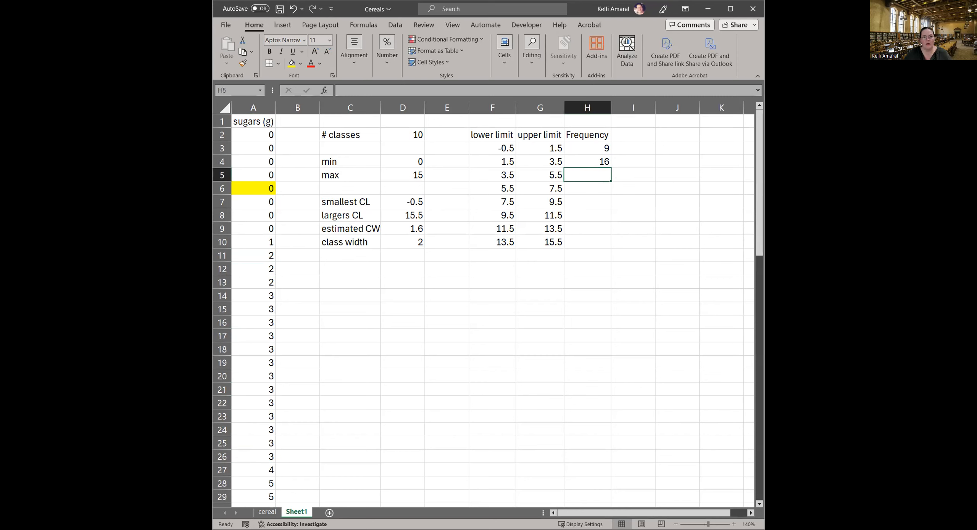
Step: Start a COUNTIFS formula in H5 with the sugar data A2:A78 as its first criteria range
{"action": "scroll", "coordinate": [267, 431], "scroll_direction": "down", "scroll_amount": 17}
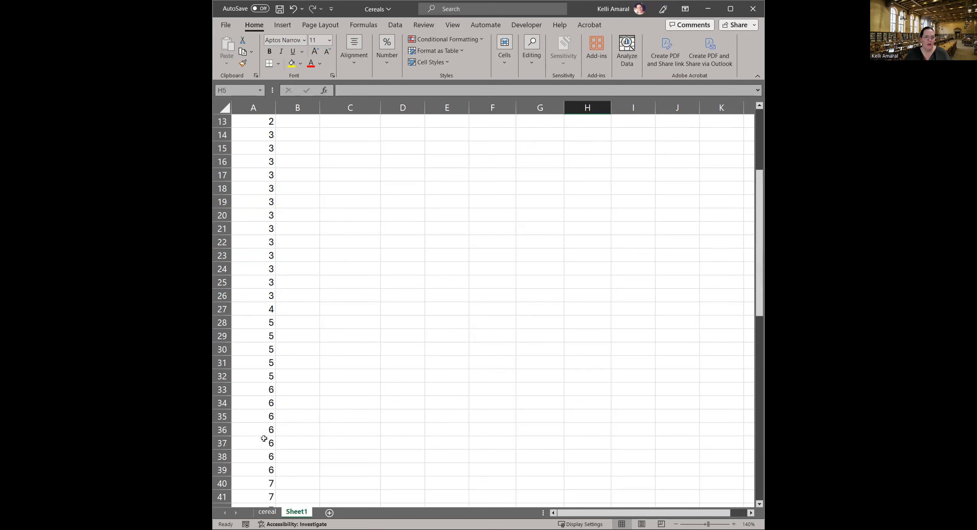
{"action": "scroll", "coordinate": [268, 431], "scroll_direction": "up", "scroll_amount": 17}
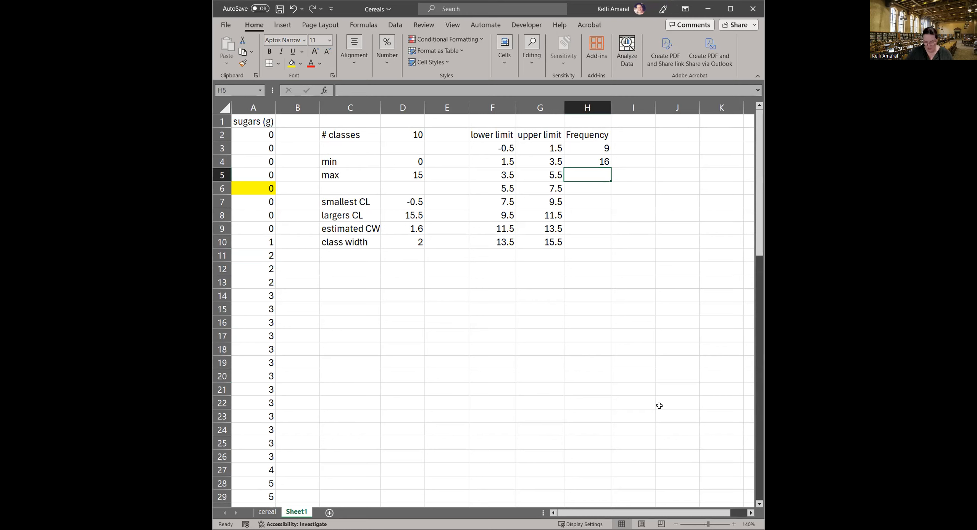
{"action": "type", "text": "="}
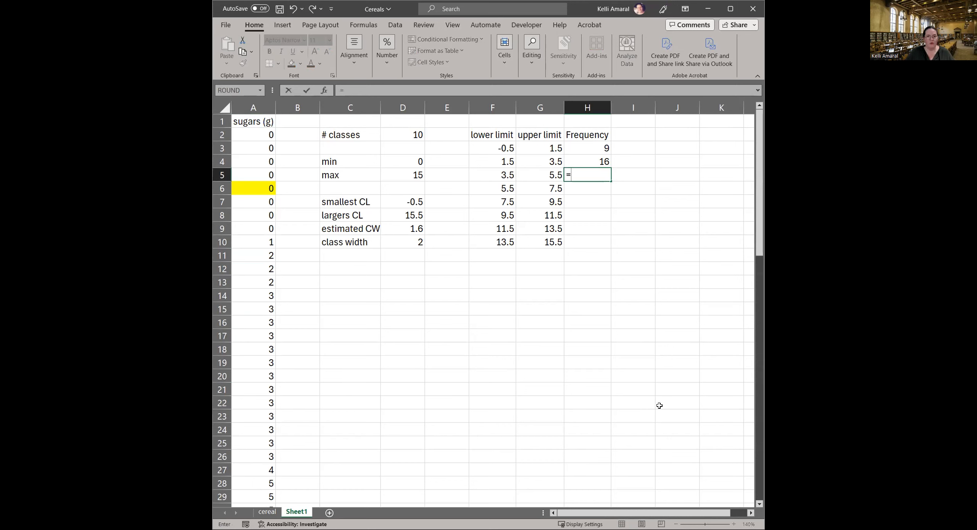
{"action": "type", "text": "count"}
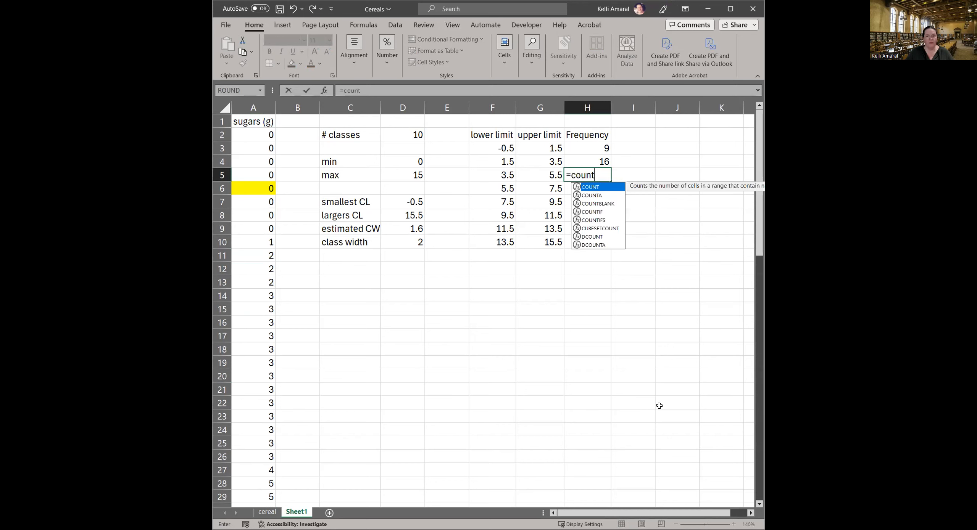
{"action": "type", "text": "if"}
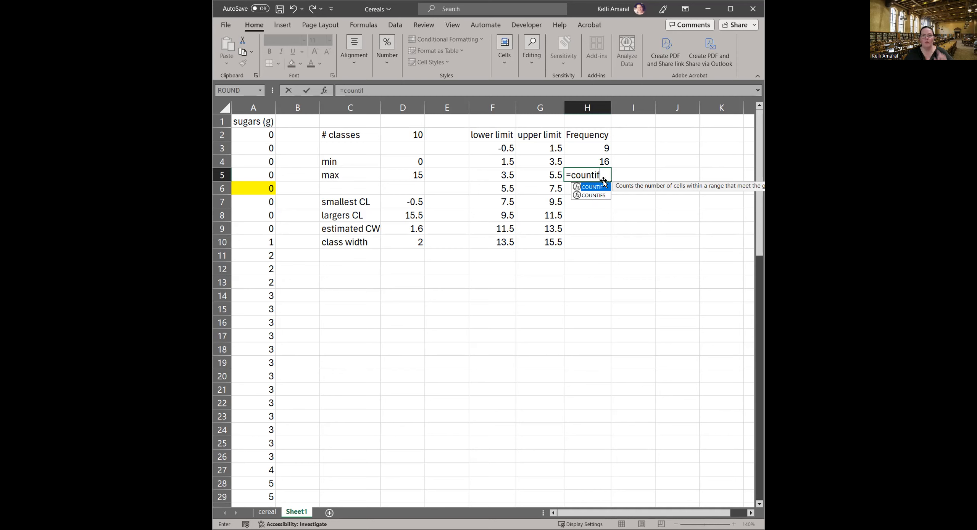
{"action": "left_click", "coordinate": [601, 196]}
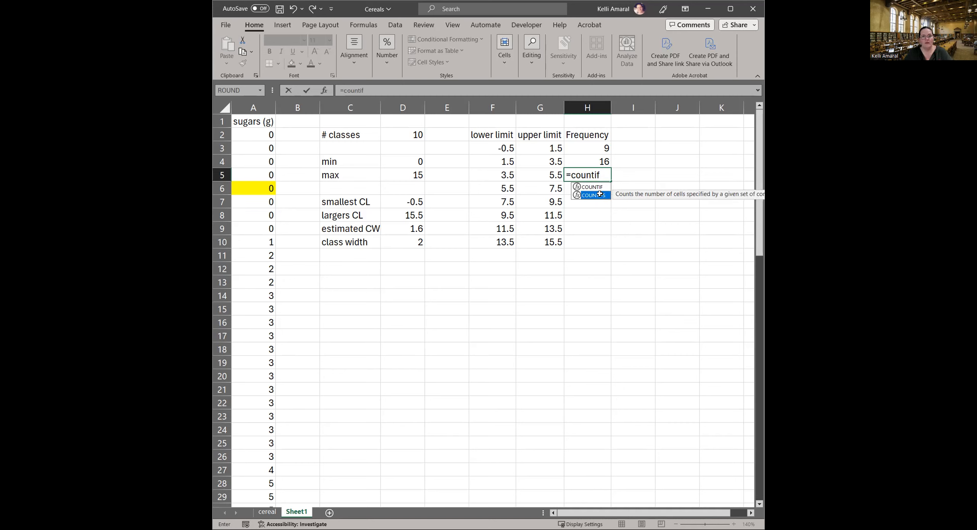
{"action": "key", "text": "Tab"}
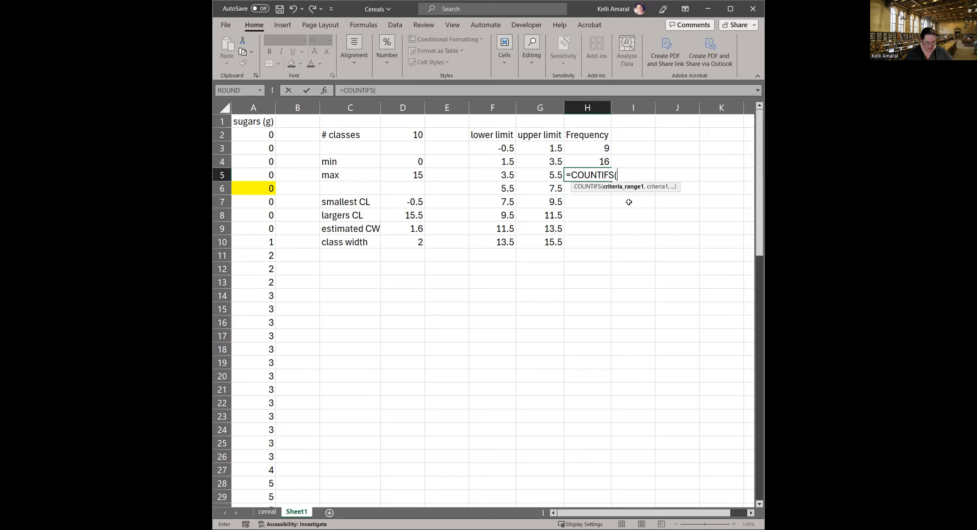
{"action": "type", "text": "A2:"}
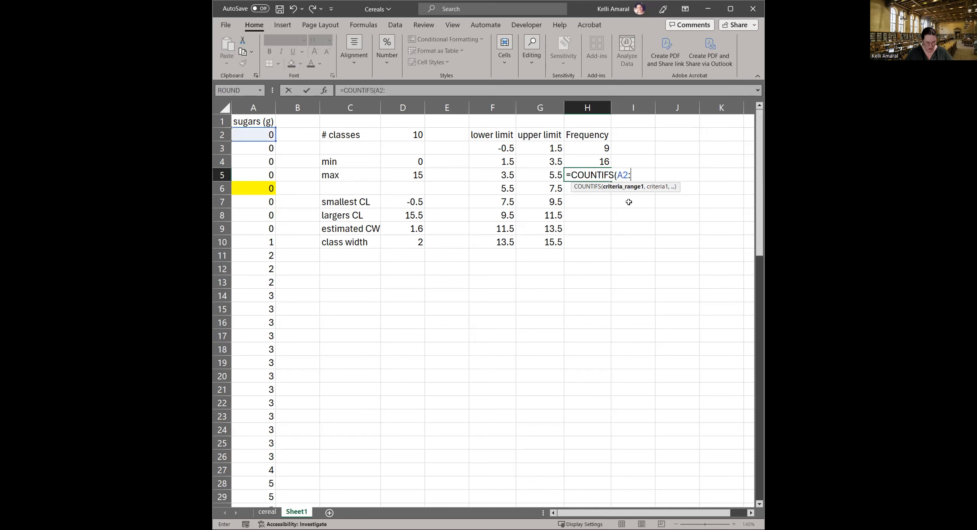
{"action": "type", "text": "A78"}
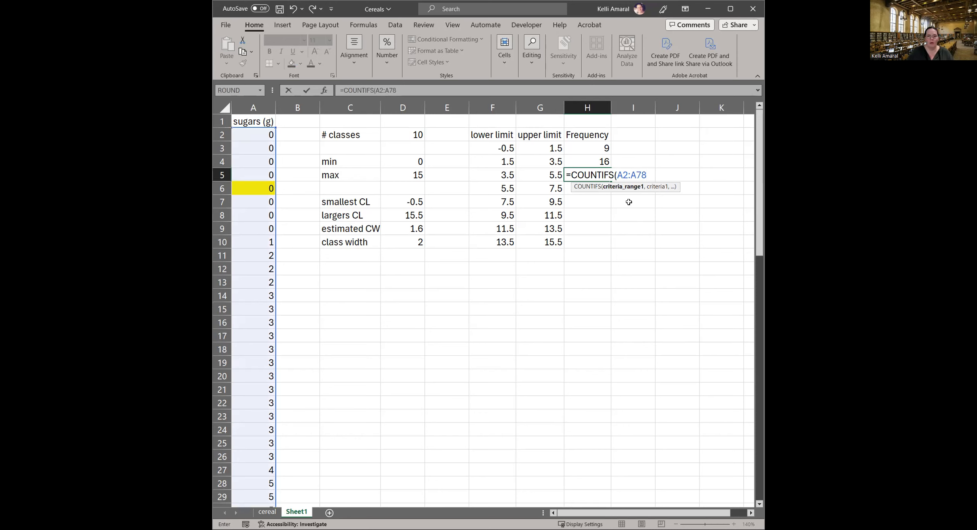
Step: Add the first criterion ">="&3.5 so the formula in H5 reads =COUNTIFS(A2:A78,">="&3.5)
{"action": "type", "text": ","}
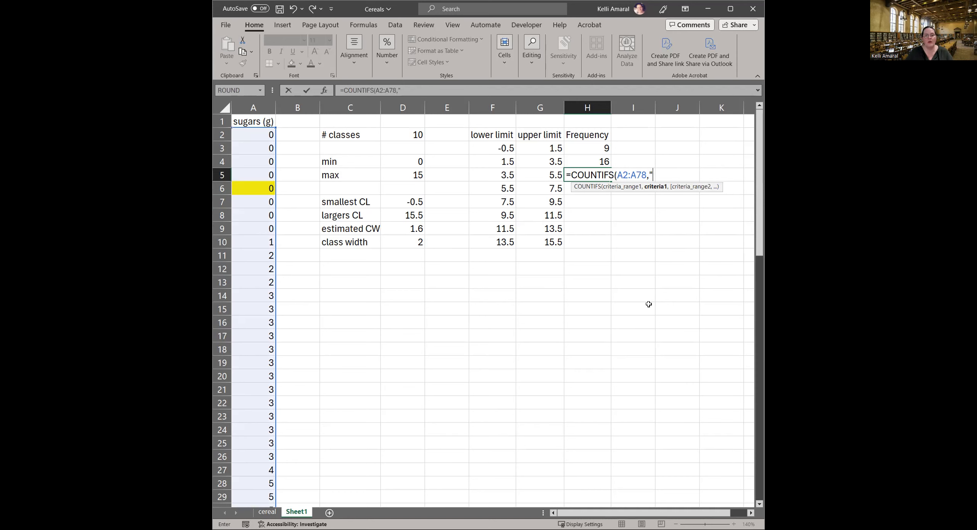
{"action": "type", "text": ">"}
{"action": "type", "text": "='3.5"}
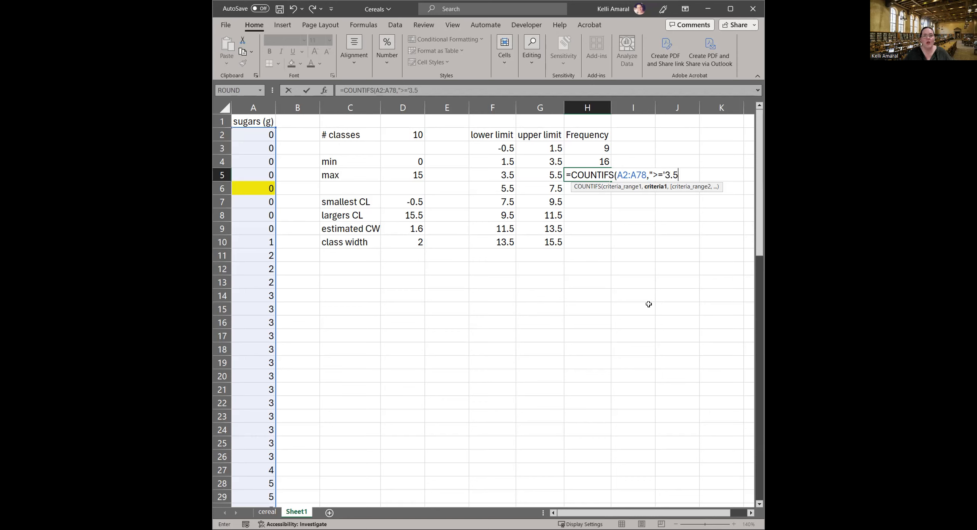
{"action": "key", "text": "Return"}
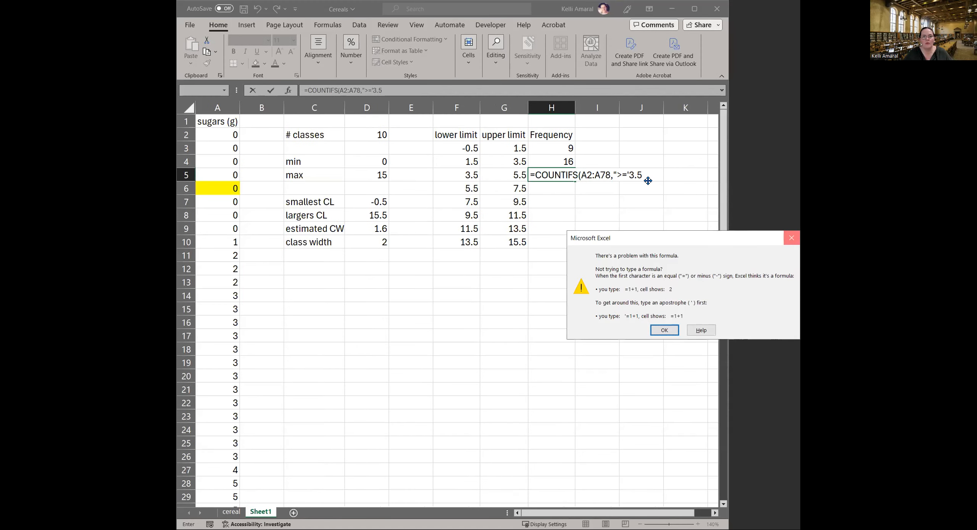
{"action": "key", "text": "Return"}
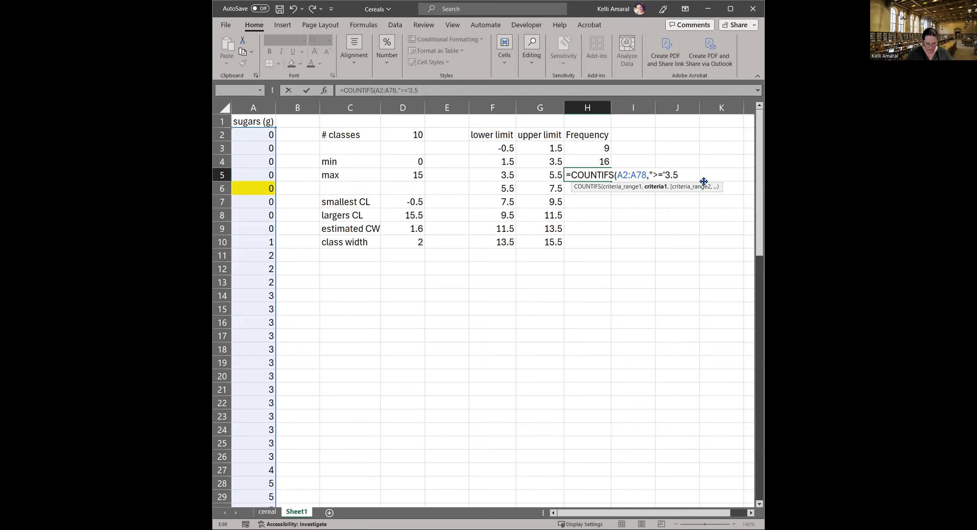
{"action": "type", "text": "&"}
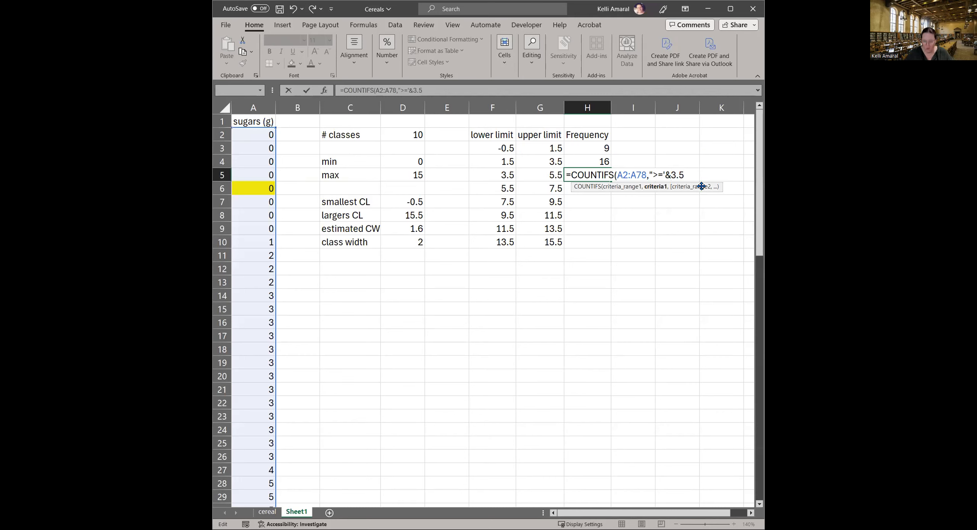
{"action": "key", "text": "BackSpace"}
{"action": "type", "text": "\""}
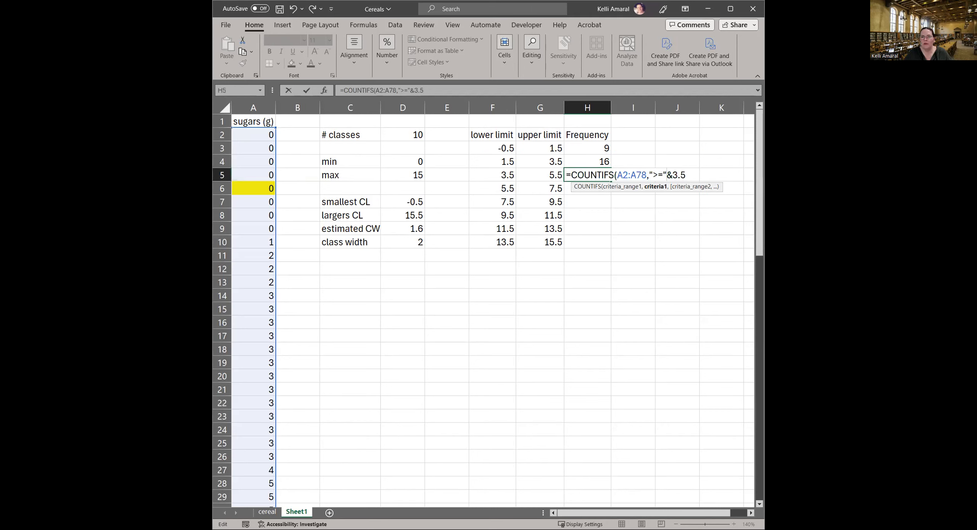
{"action": "key", "text": "ctrl+Return"}
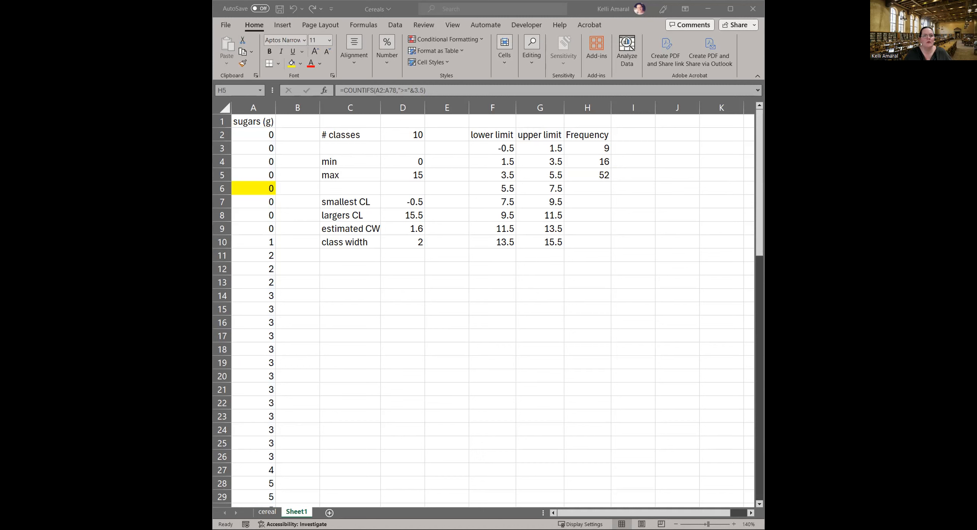
Step: Add the sugar data A2:A78 as the second criteria range of the COUNTIFS formula in H5
{"action": "key", "text": "F2"}
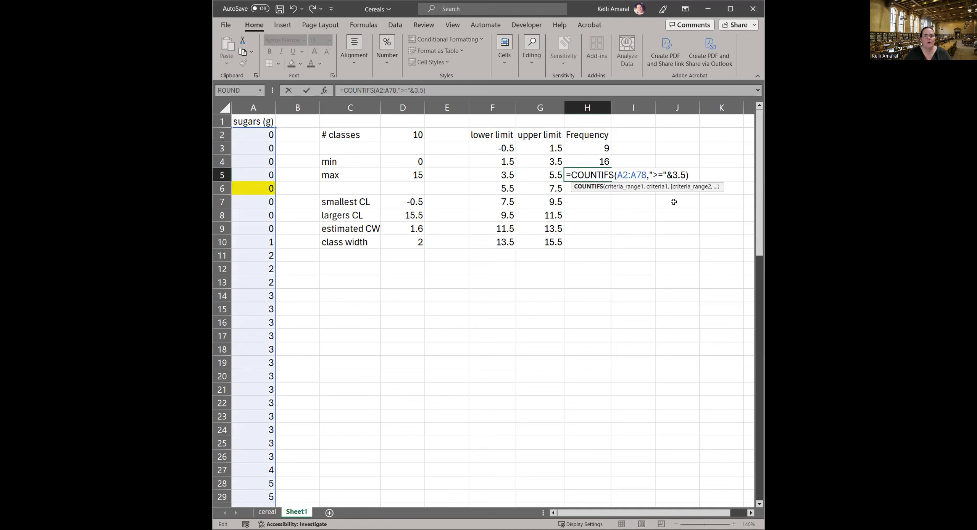
{"action": "left_click", "coordinate": [682, 177]}
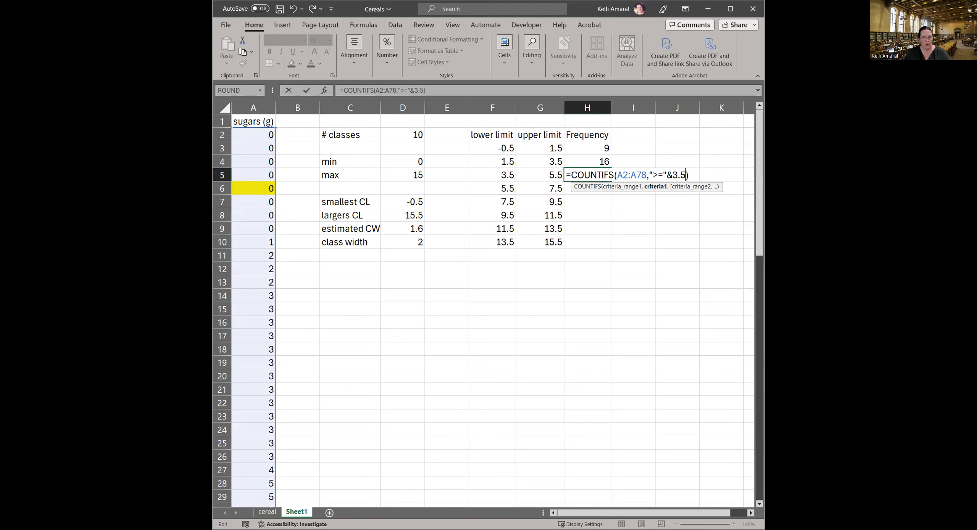
{"action": "type", "text": ","}
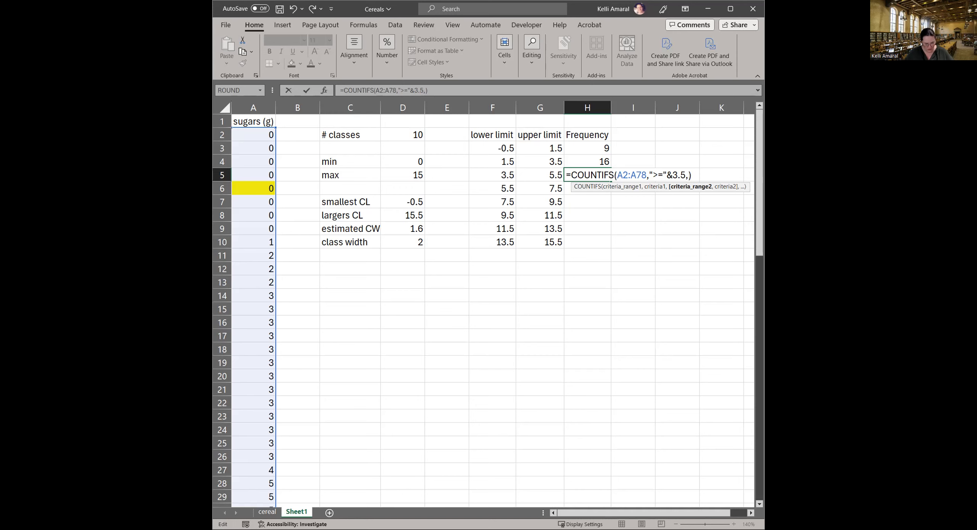
{"action": "type", "text": "A"}
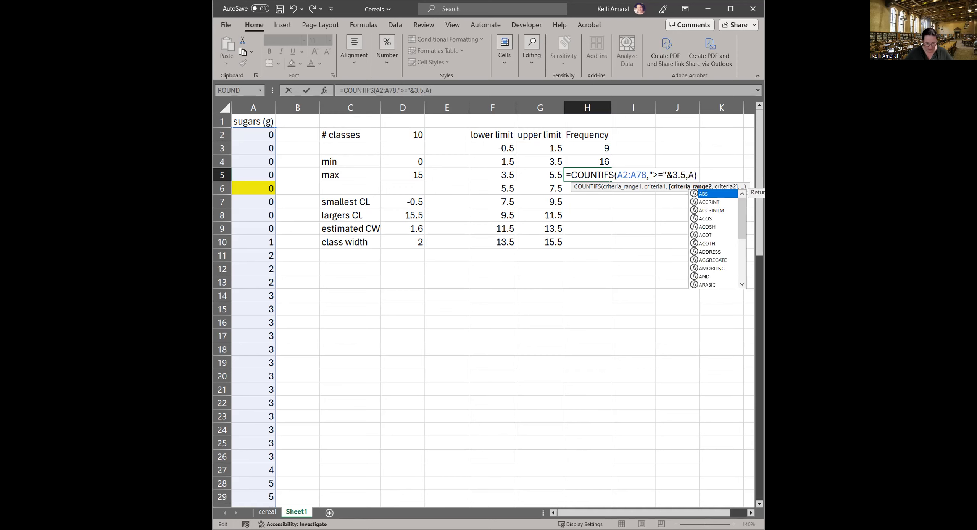
{"action": "type", "text": "2:A78"}
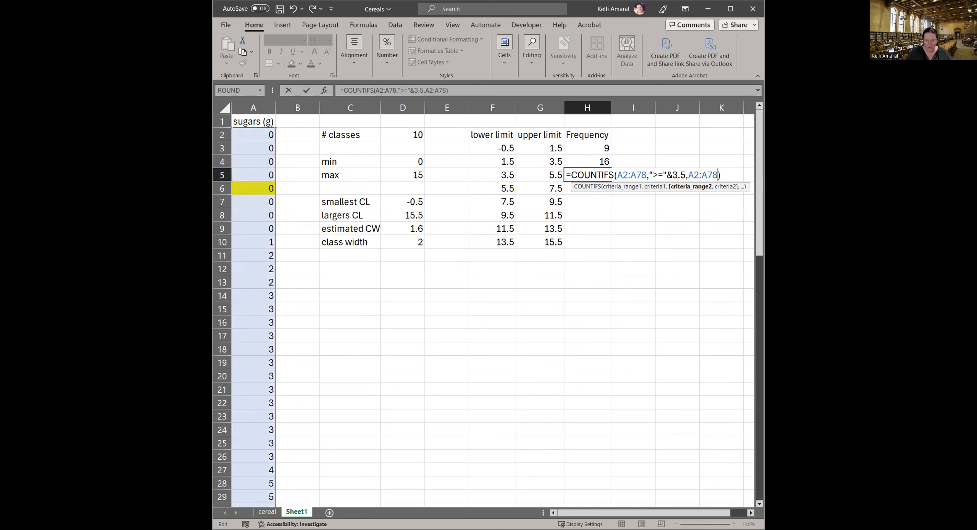
Step: Add the second criterion "<="&5.5 to the COUNTIFS formula in H5 and enter the formula
{"action": "type", "text": ","}
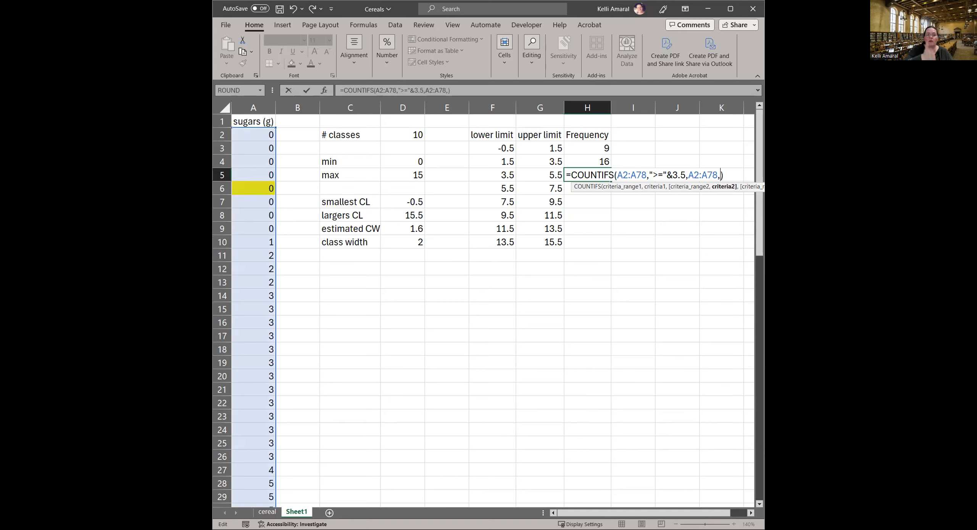
{"action": "type", "text": "\""}
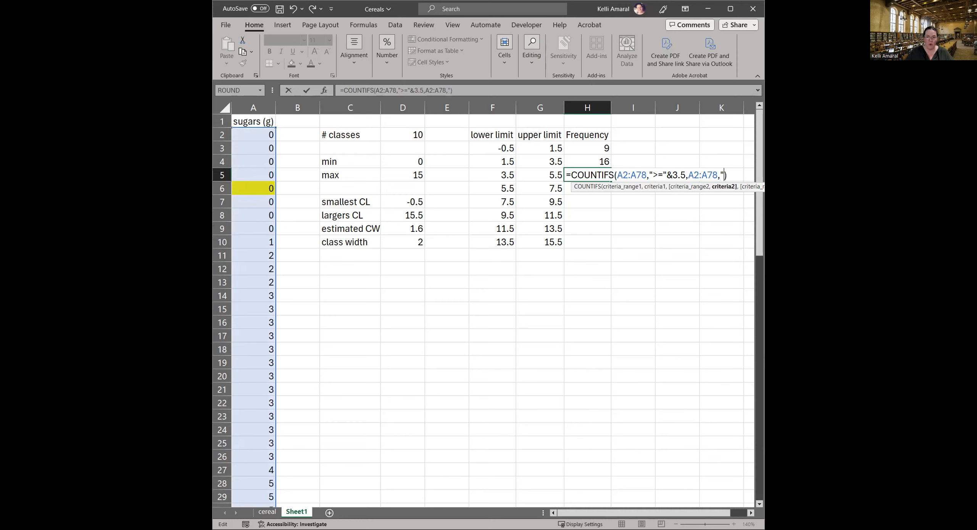
{"action": "type", "text": "<=\"&5"}
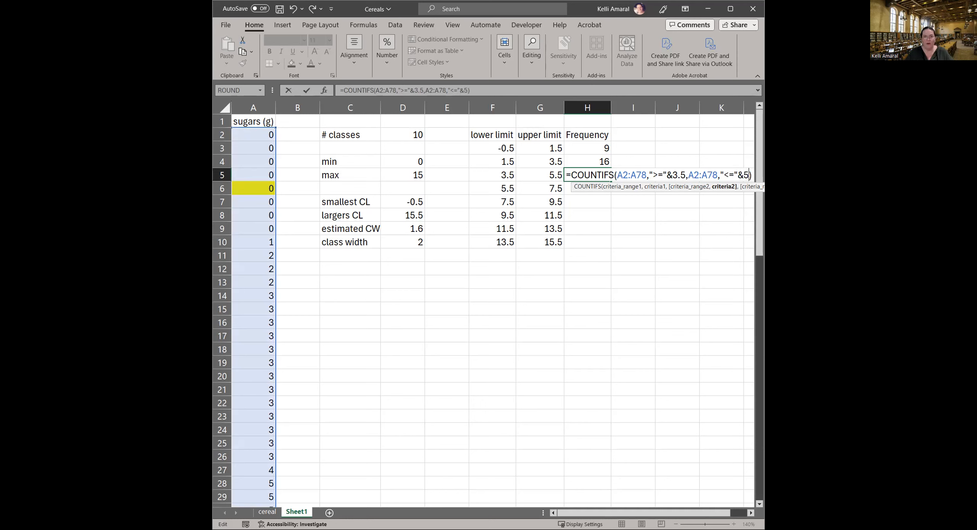
{"action": "type", "text": ".5"}
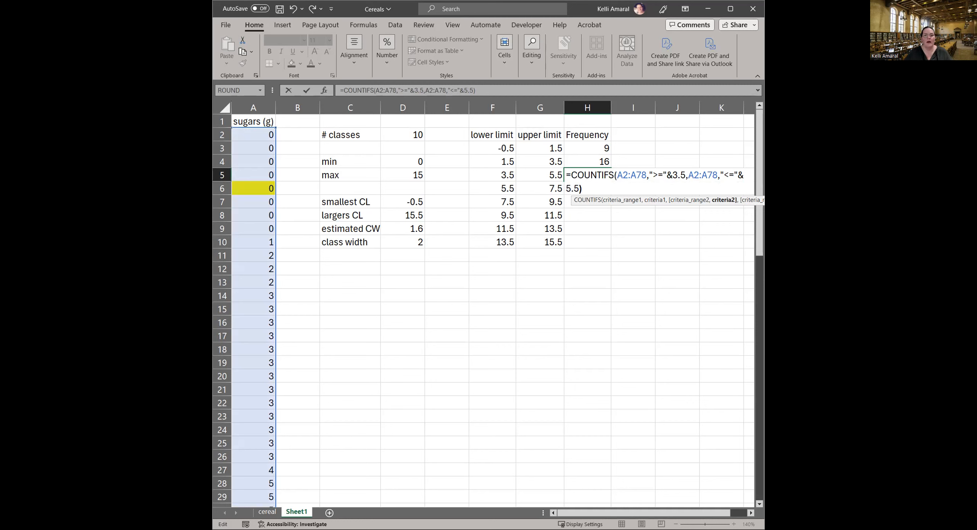
{"action": "key", "text": "Return"}
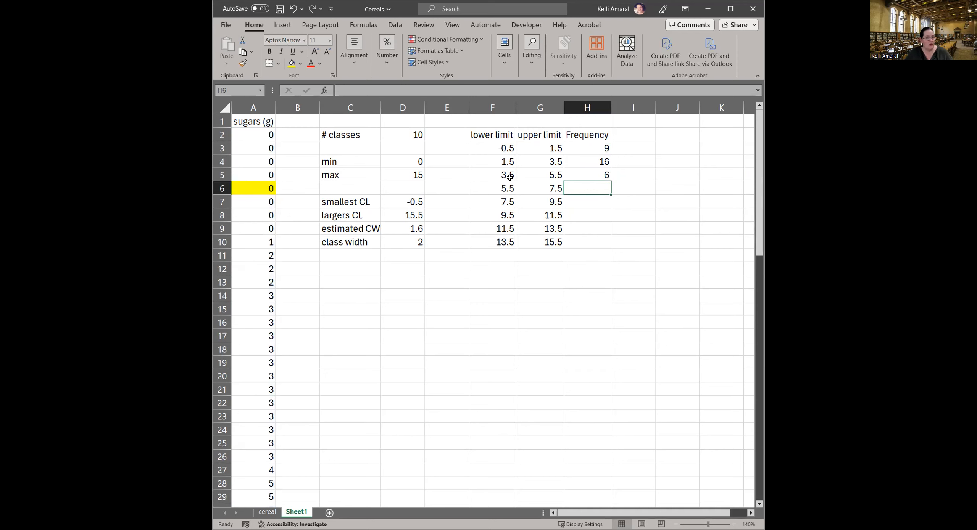
Step: Check the H5 frequency by counting the sugar values in column A that lie between 3.5 and 5.5
{"action": "left_click", "coordinate": [537, 175]}
{"action": "left_click", "coordinate": [499, 178]}
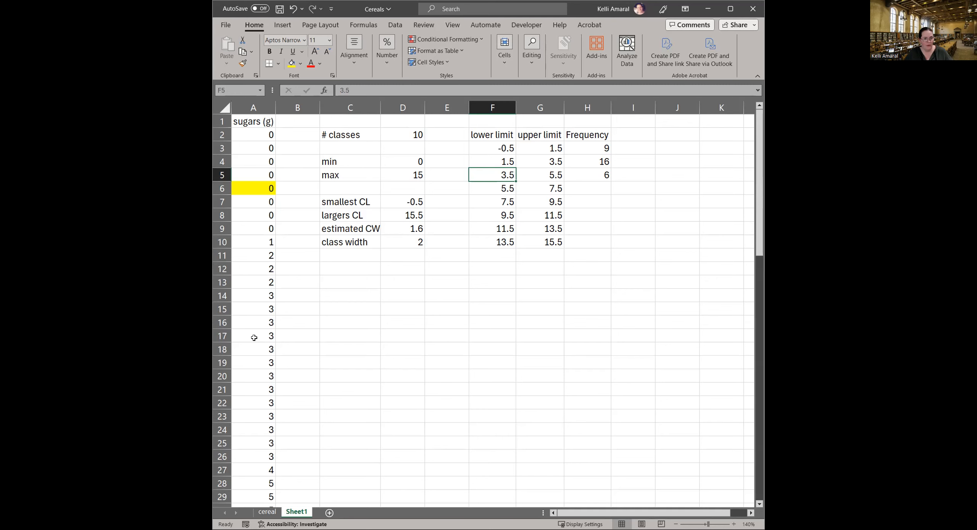
{"action": "scroll", "coordinate": [255, 335], "scroll_direction": "down", "scroll_amount": 4}
{"action": "scroll", "coordinate": [257, 333], "scroll_direction": "down", "scroll_amount": 5}
{"action": "scroll", "coordinate": [568, 310], "scroll_direction": "up", "scroll_amount": 10}
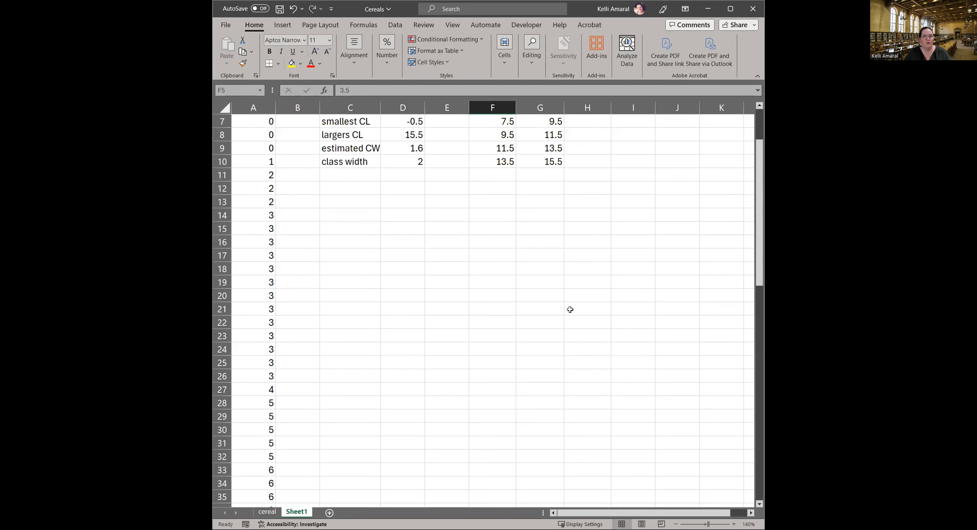
{"action": "scroll", "coordinate": [275, 279], "scroll_direction": "down", "scroll_amount": 4}
{"action": "scroll", "coordinate": [257, 294], "scroll_direction": "down", "scroll_amount": 1}
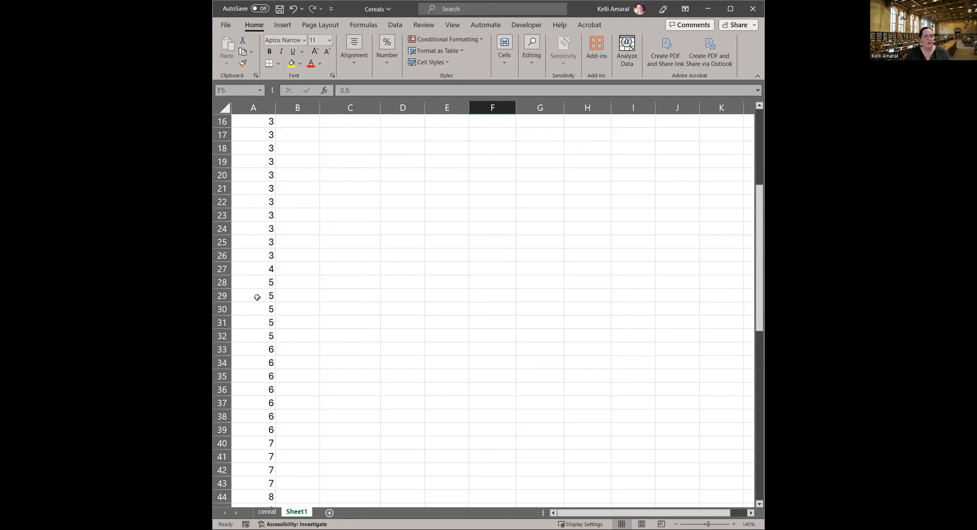
{"action": "left_click", "coordinate": [260, 269]}
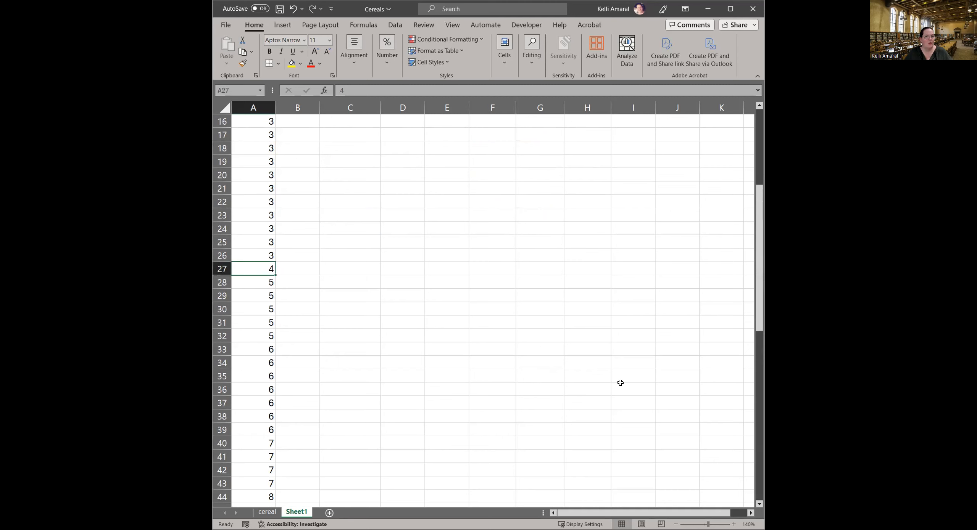
{"action": "scroll", "coordinate": [619, 383], "scroll_direction": "up", "scroll_amount": 5}
{"action": "scroll", "coordinate": [620, 382], "scroll_direction": "down", "scroll_amount": 4}
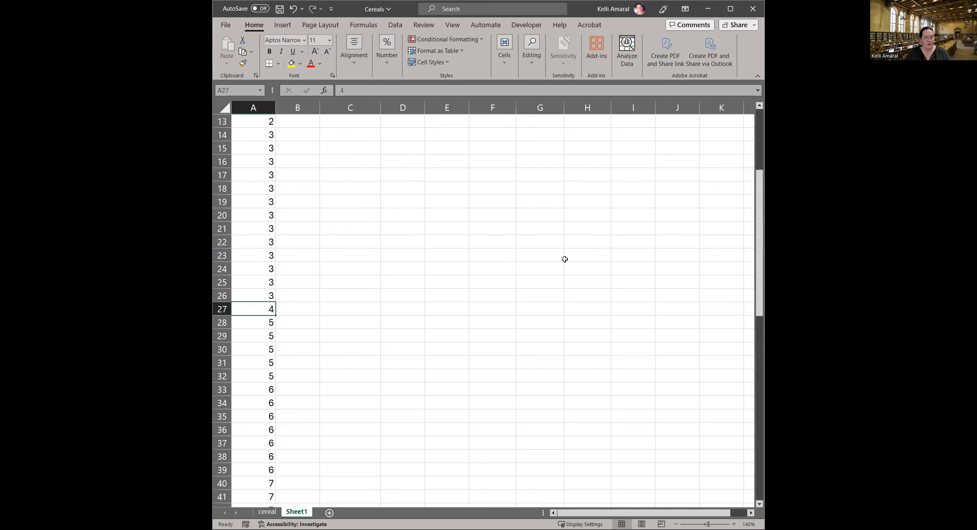
{"action": "key", "text": "Down"}
{"action": "key", "text": "Down"}
{"action": "key", "text": "Down"}
{"action": "key", "text": "Down"}
{"action": "key", "text": "Down"}
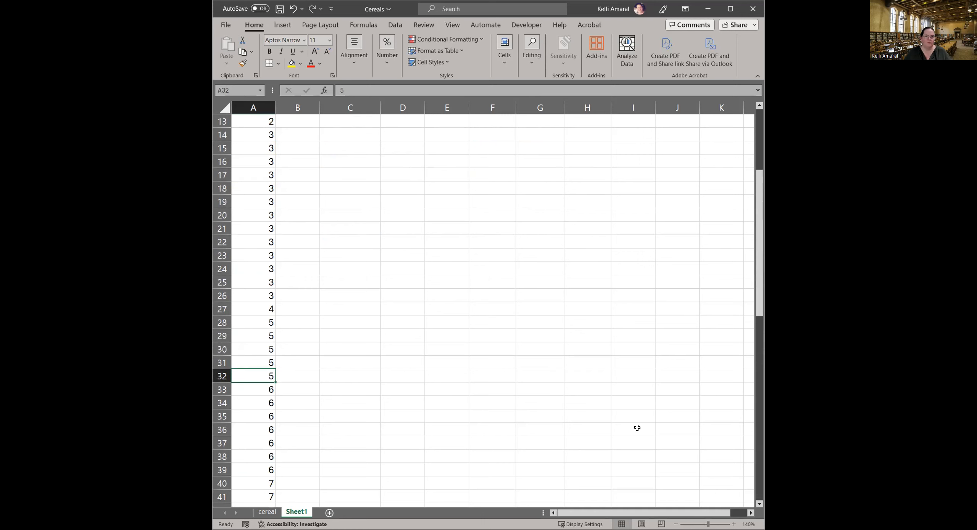
{"action": "scroll", "coordinate": [748, 410], "scroll_direction": "up", "scroll_amount": 4}
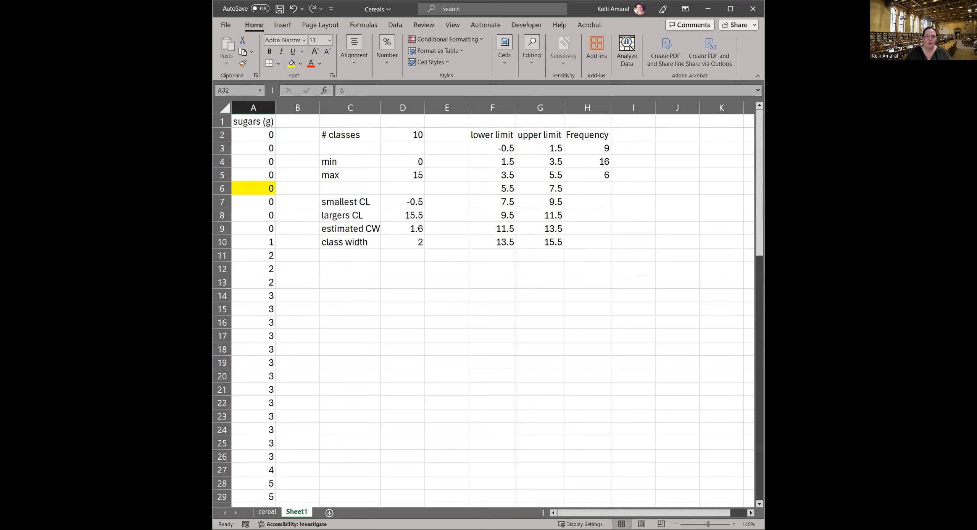
Step: Try to fill the H5 frequency formula down through H10
{"action": "left_click", "coordinate": [588, 179]}
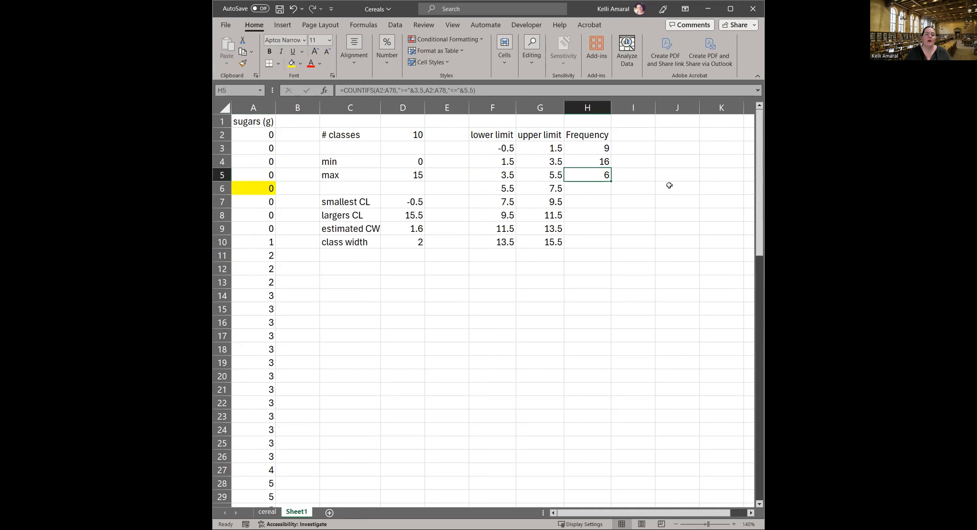
{"action": "left_click_drag", "start_coordinate": [610, 182], "coordinate": [615, 242]}
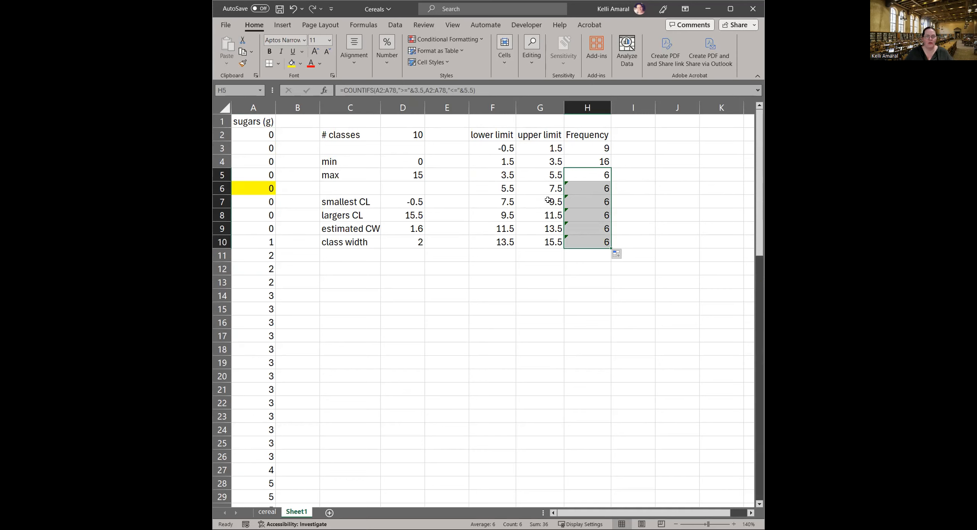
{"action": "key", "text": "ctrl+z"}
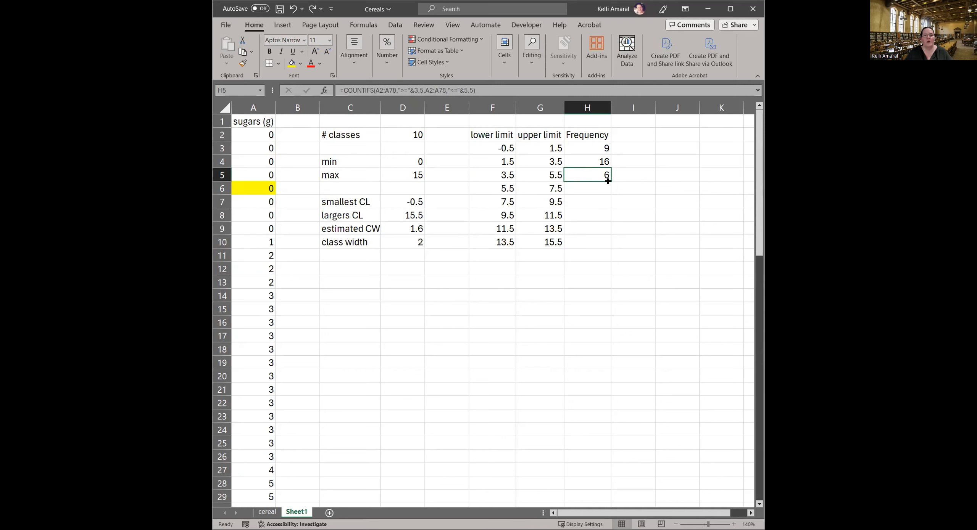
Step: Try copying the H5 formula down into H6 only and examine the criteria ranges in the copied formula
{"action": "left_click_drag", "start_coordinate": [611, 181], "coordinate": [607, 194]}
{"action": "left_click", "coordinate": [589, 187]}
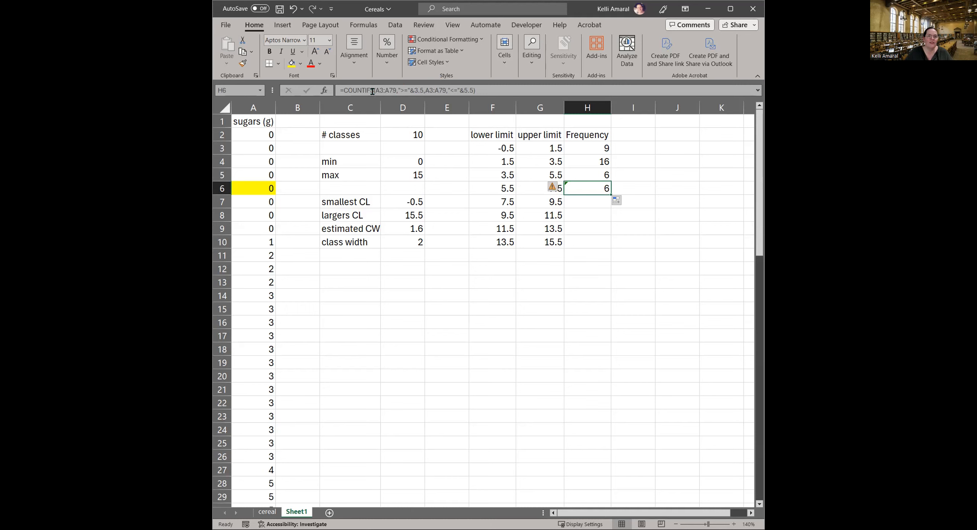
{"action": "left_click_drag", "start_coordinate": [374, 90], "coordinate": [384, 90]}
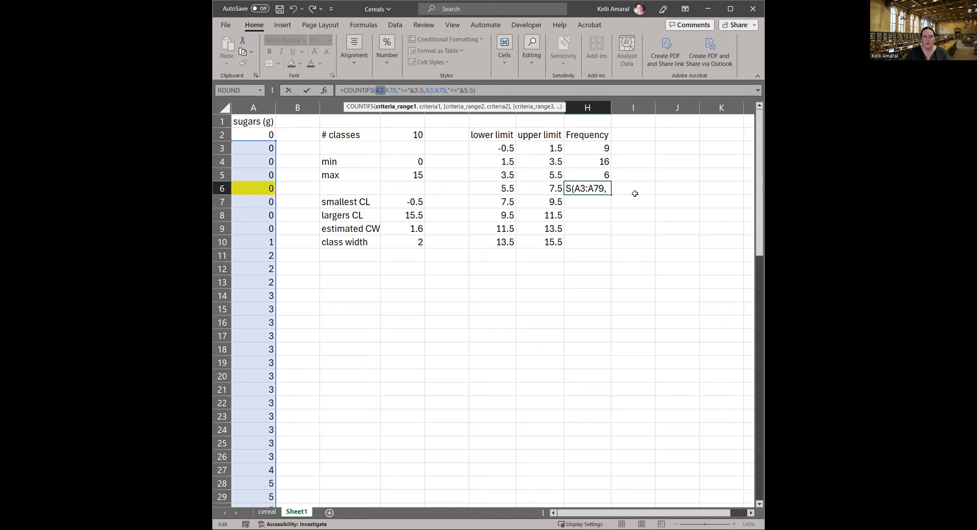
{"action": "left_click", "coordinate": [591, 189]}
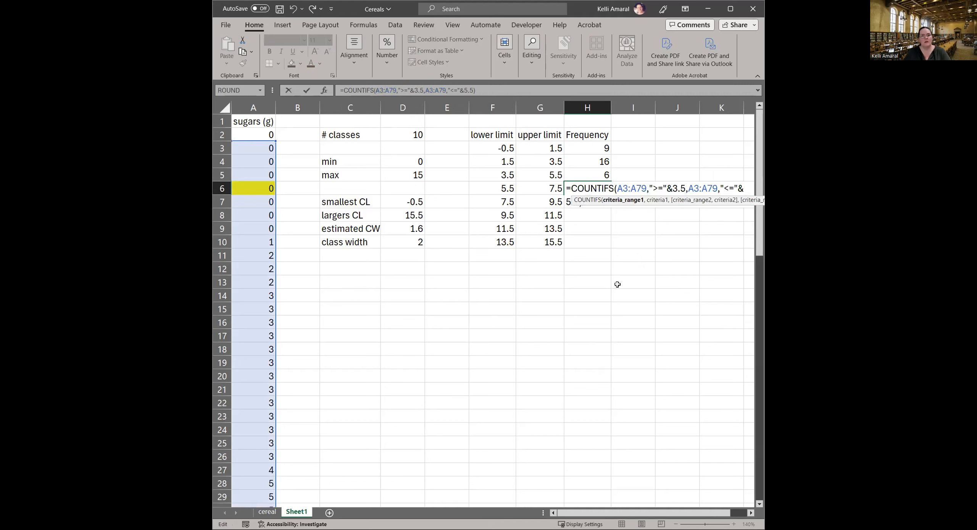
{"action": "left_click_drag", "start_coordinate": [617, 284], "coordinate": [617, 269]}
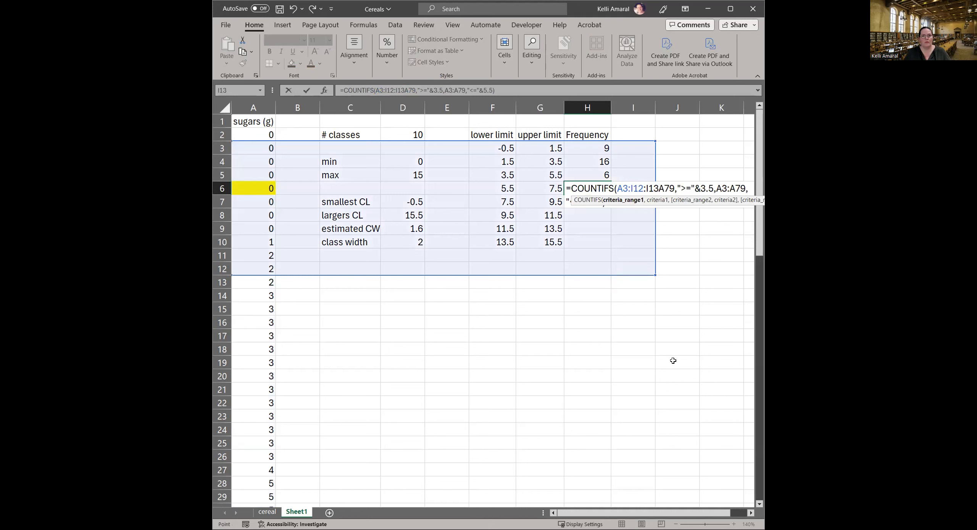
{"action": "key", "text": "Escape"}
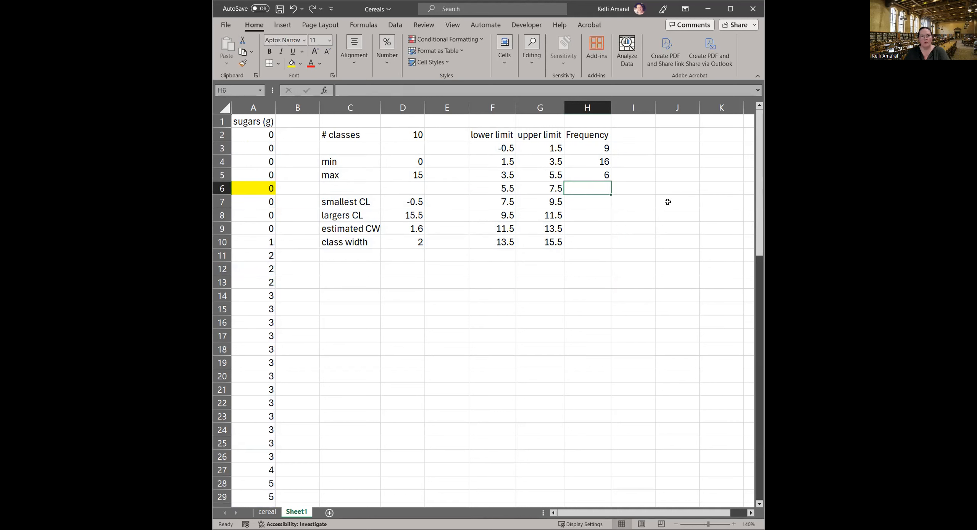
Step: Make the first criteria range in the H5 COUNTIFS formula absolute as $A$2:$A$78
{"action": "left_click", "coordinate": [591, 174]}
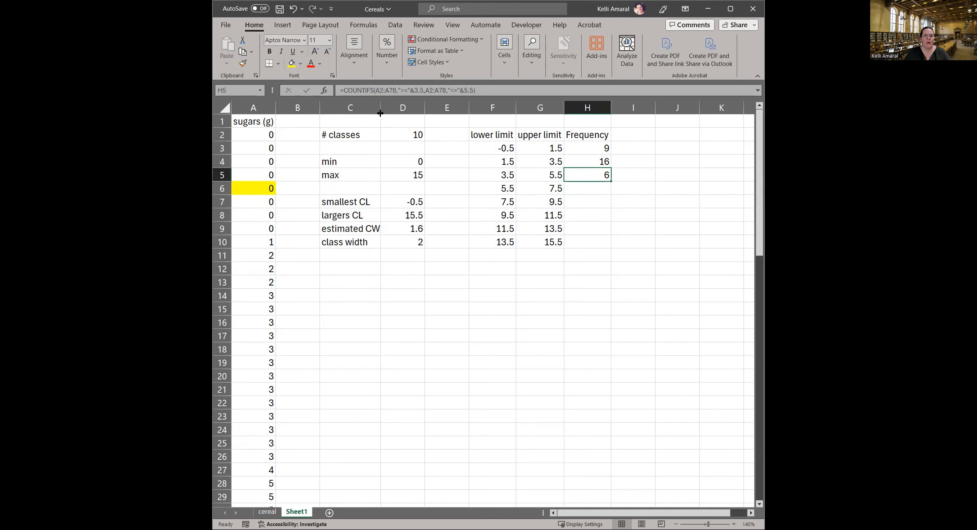
{"action": "double_click", "coordinate": [589, 175]}
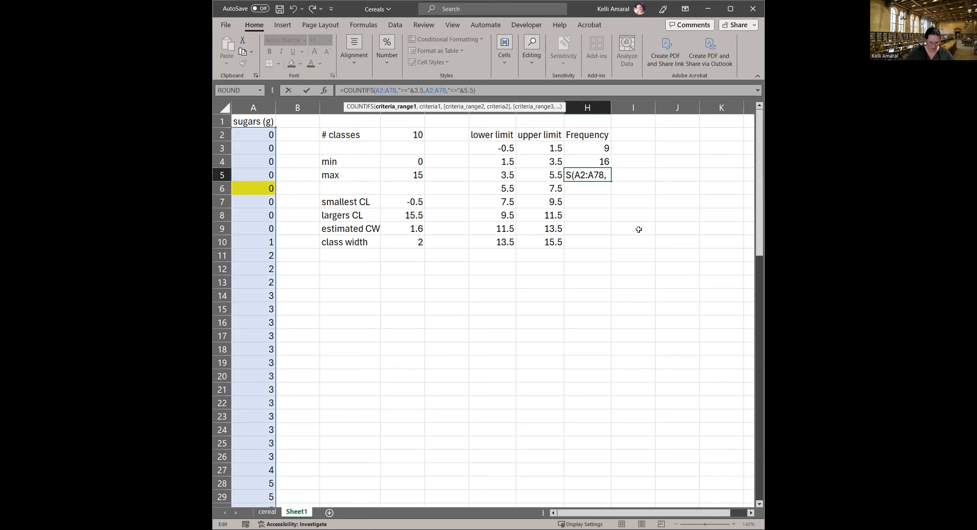
{"action": "type", "text": "$"}
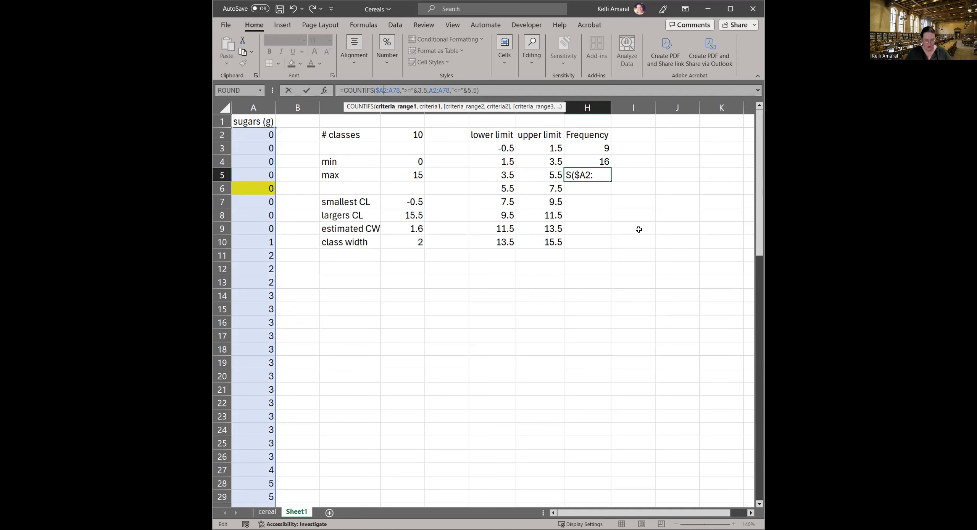
{"action": "type", "text": "$"}
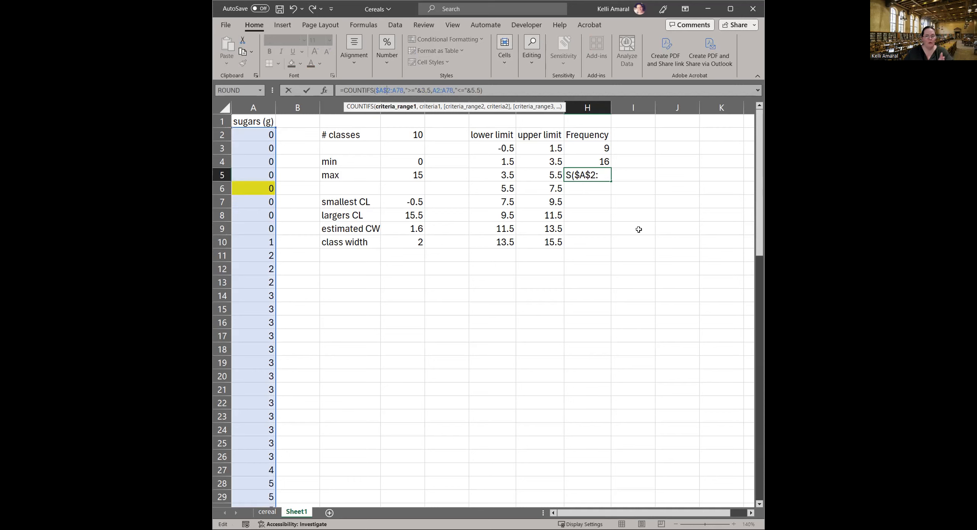
{"action": "key", "text": "Right"}
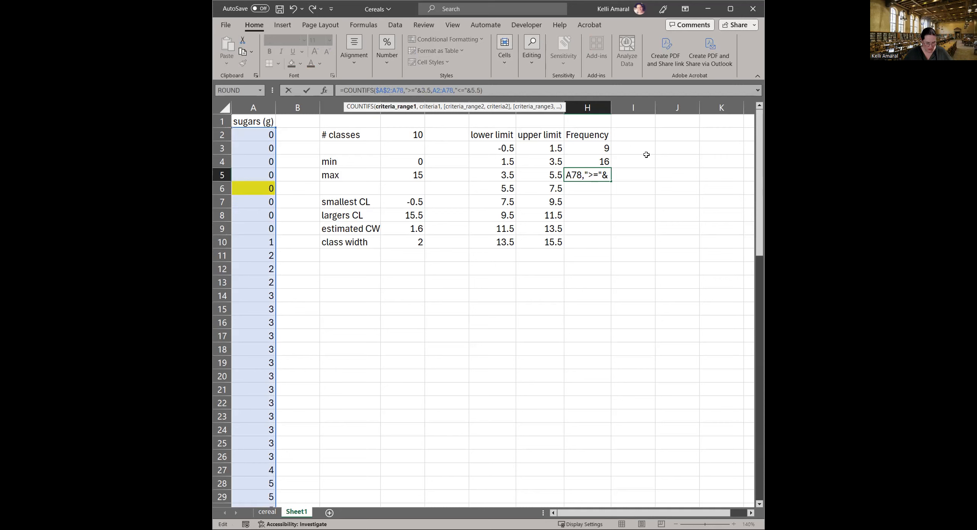
{"action": "type", "text": "$A"}
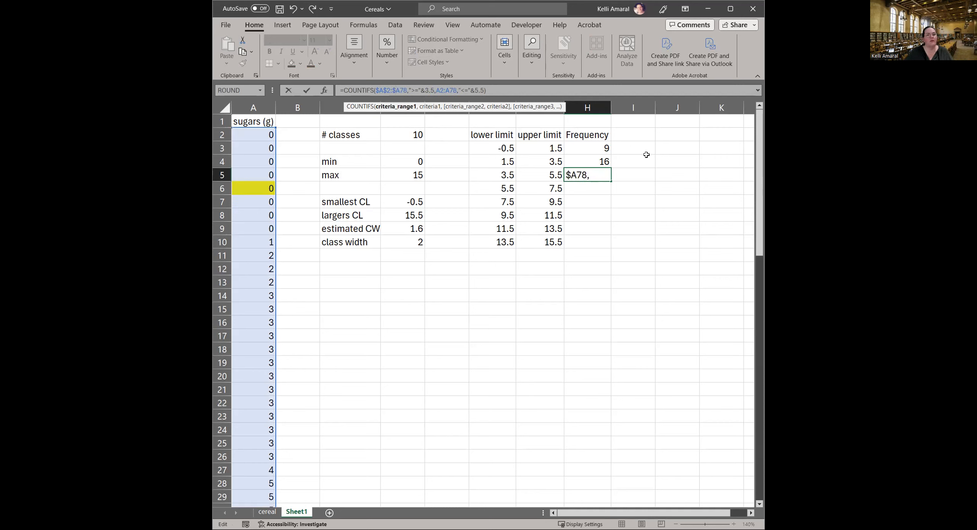
{"action": "type", "text": "$"}
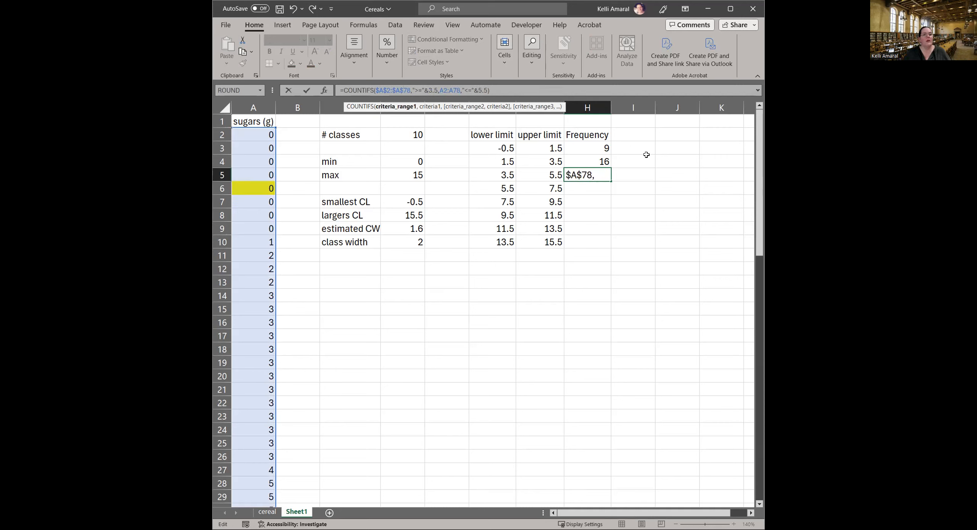
Step: Make the second criteria range in the H5 formula absolute as $A$2:$A$78 and enter the formula
{"action": "key", "text": "Right"}
{"action": "key", "text": "Right"}
{"action": "key", "text": "Right"}
{"action": "key", "text": "Right"}
{"action": "key", "text": "Right"}
{"action": "key", "text": "Right"}
{"action": "key", "text": "Right"}
{"action": "key", "text": "Right"}
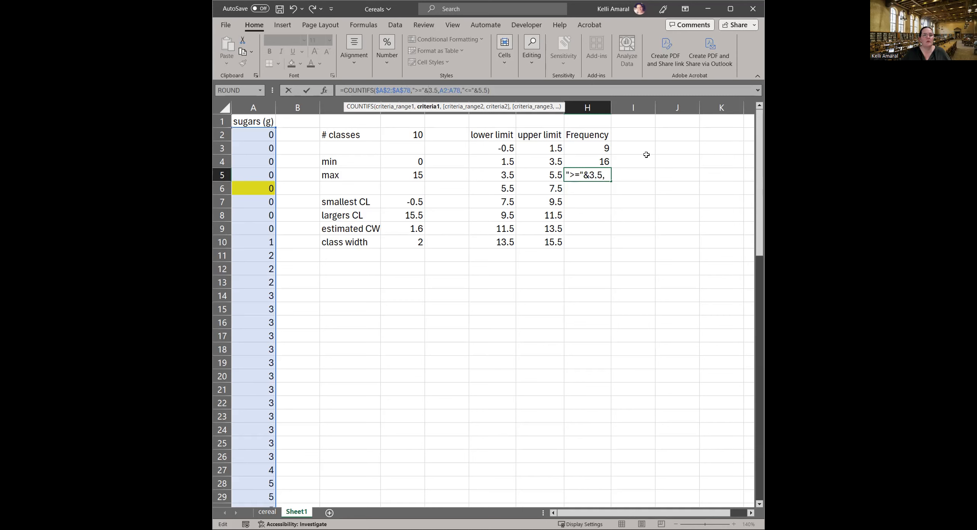
{"action": "type", "text": "$"}
{"action": "key", "text": "Right"}
{"action": "type", "text": "$A$2:$"}
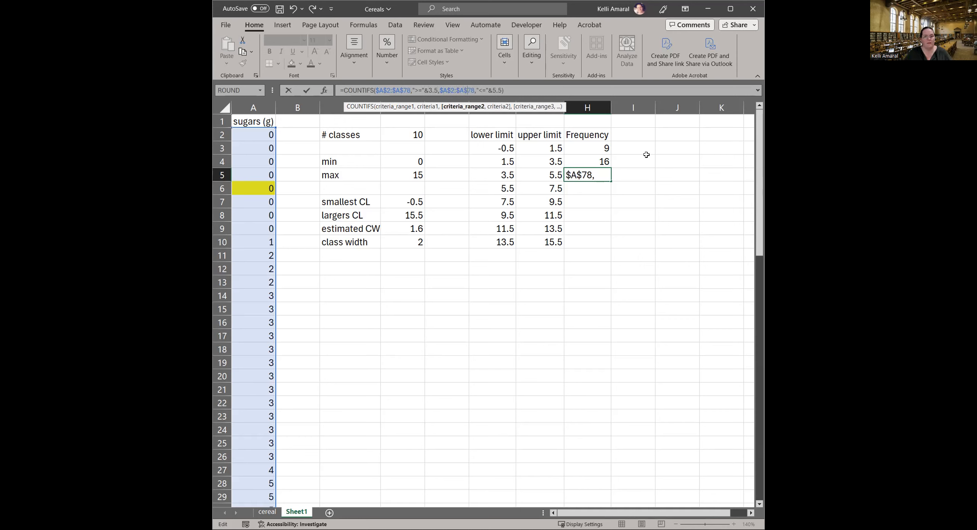
{"action": "key", "text": "Return"}
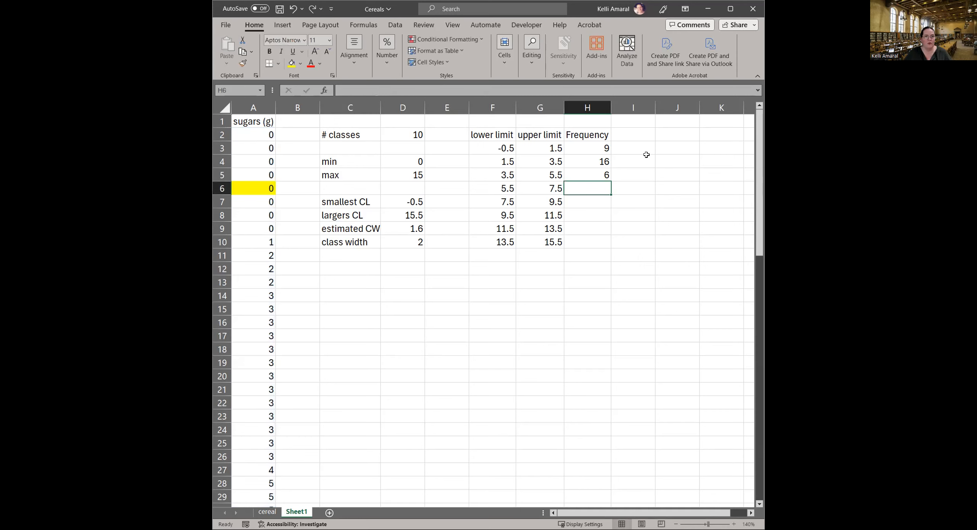
Step: Try copying the H5 formula down into H6, examine the criteria in the copy, and clear H6
{"action": "left_click", "coordinate": [594, 176]}
{"action": "left_click_drag", "start_coordinate": [610, 181], "coordinate": [639, 188]}
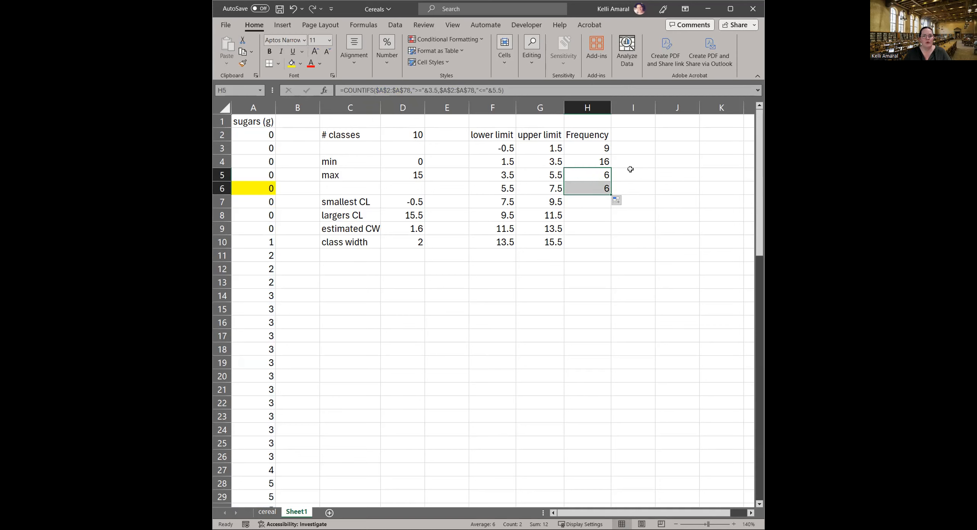
{"action": "left_click", "coordinate": [582, 189]}
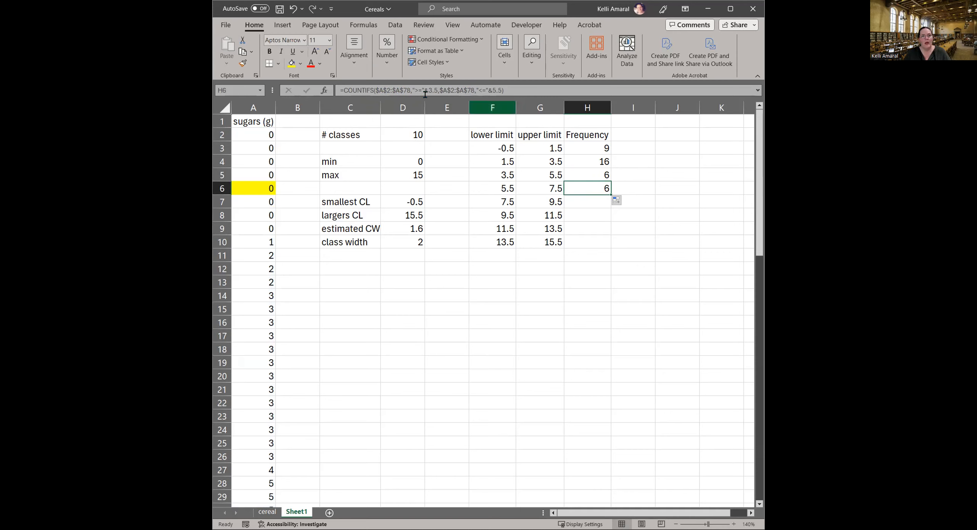
{"action": "key", "text": "Delete"}
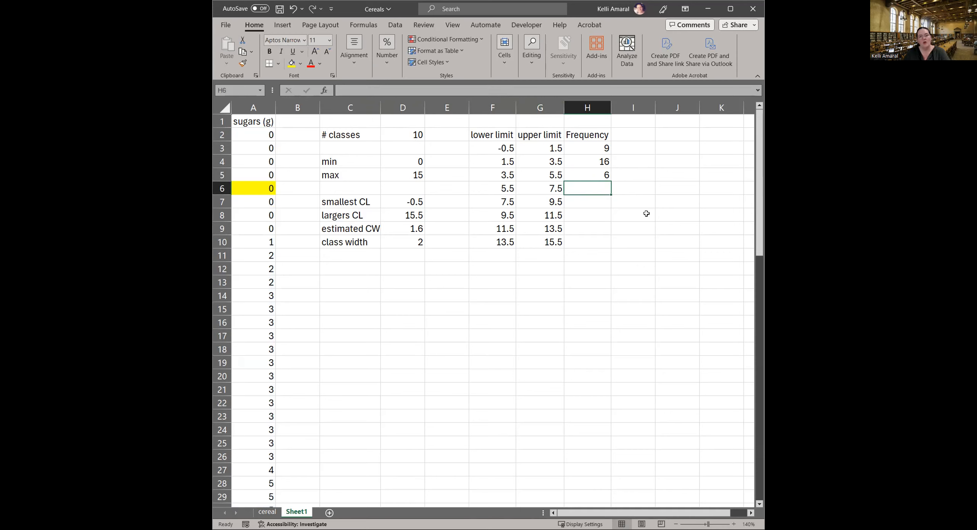
Step: Replace the typed lower limit in the H5 COUNTIFS formula with a reference to cell F5
{"action": "left_click", "coordinate": [583, 174]}
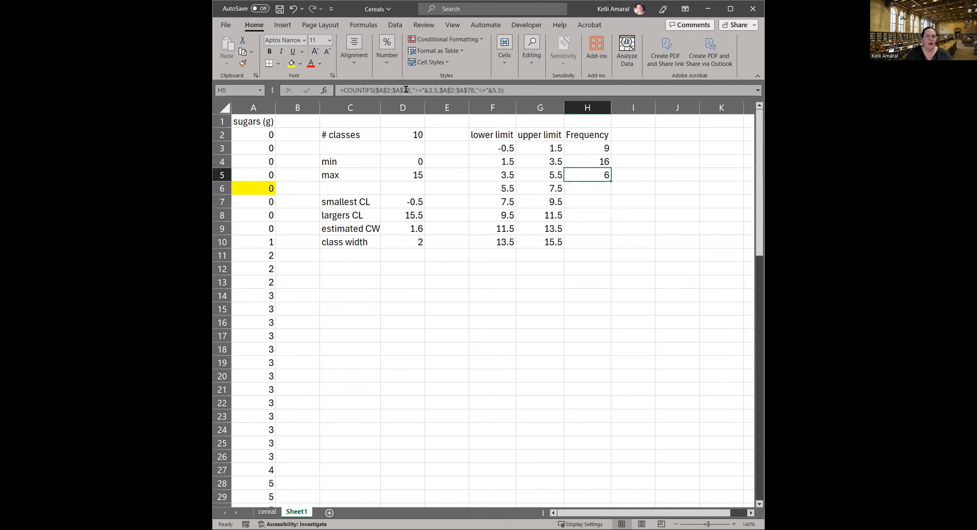
{"action": "left_click", "coordinate": [435, 89]}
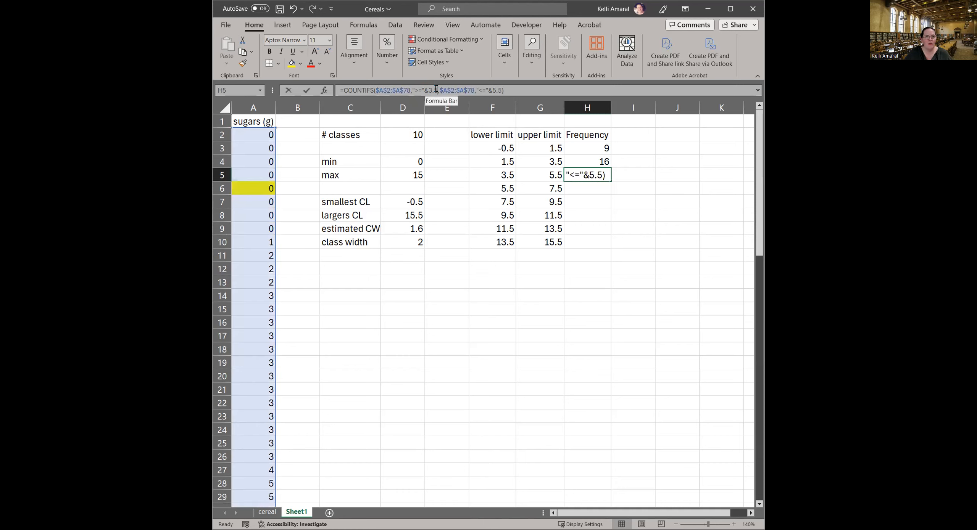
{"action": "key", "text": "BackSpace"}
{"action": "key", "text": "BackSpace"}
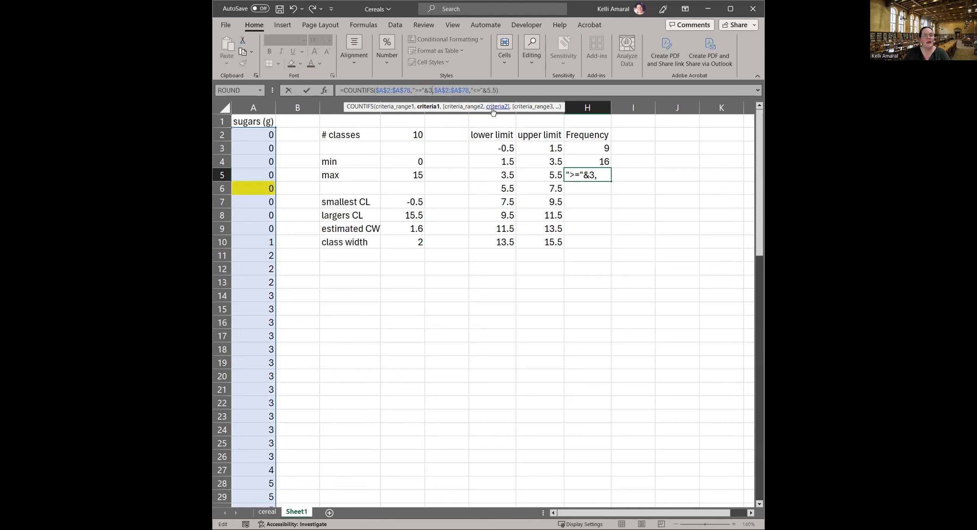
{"action": "key", "text": "BackSpace"}
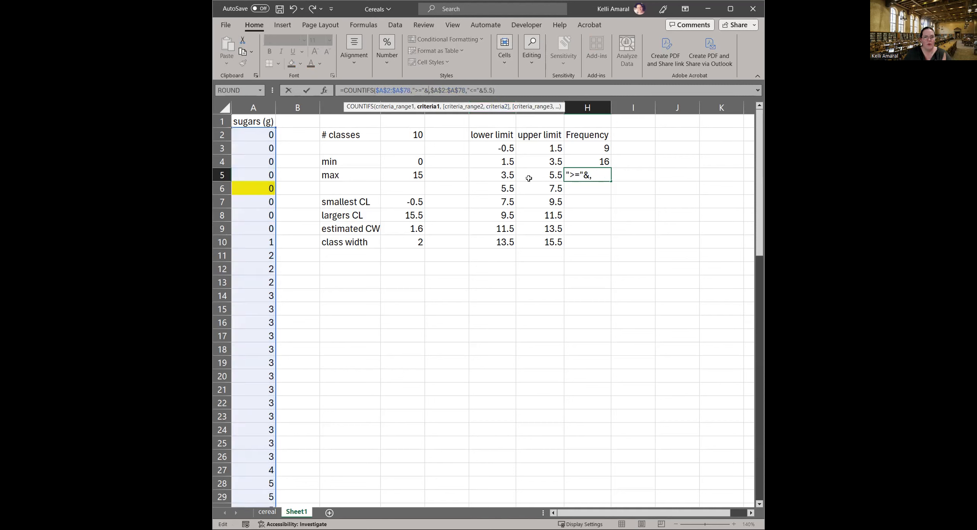
{"action": "left_click", "coordinate": [494, 175]}
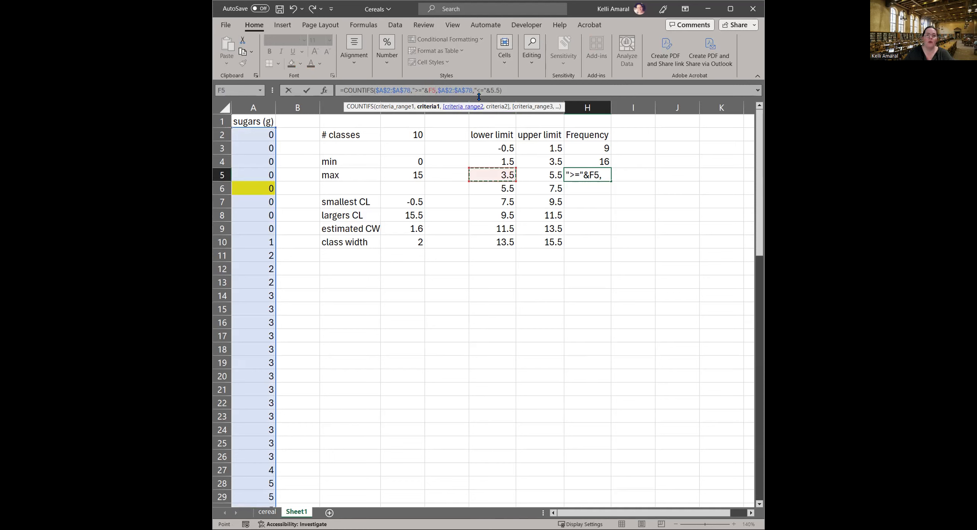
Step: Replace the typed upper limit in the H5 COUNTIFS formula with a reference to cell G5 and enter the formula
{"action": "left_click", "coordinate": [498, 90]}
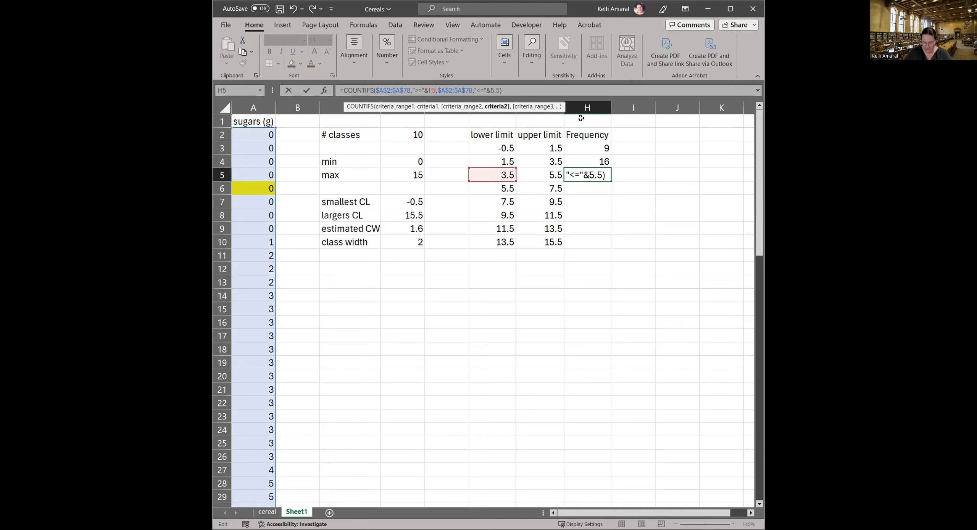
{"action": "key", "text": "BackSpace"}
{"action": "key", "text": "BackSpace"}
{"action": "key", "text": "BackSpace"}
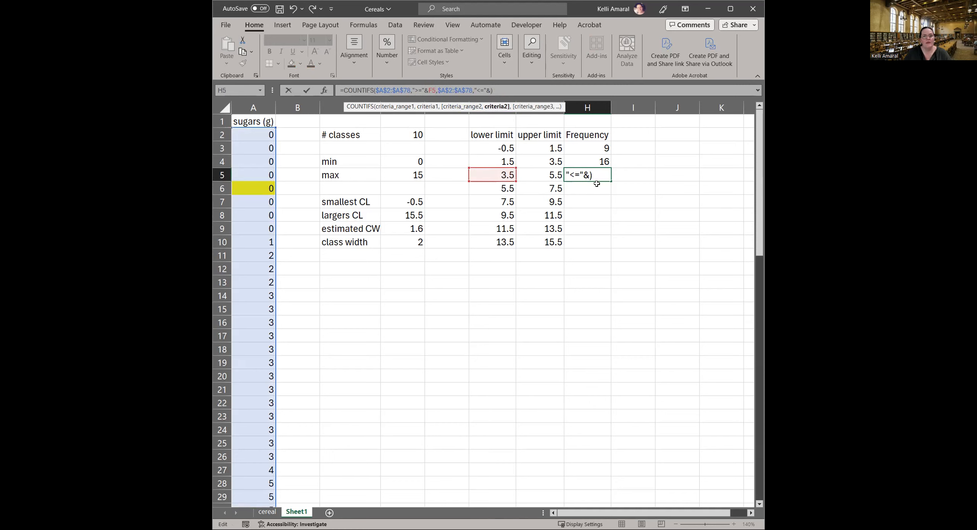
{"action": "left_click", "coordinate": [548, 174]}
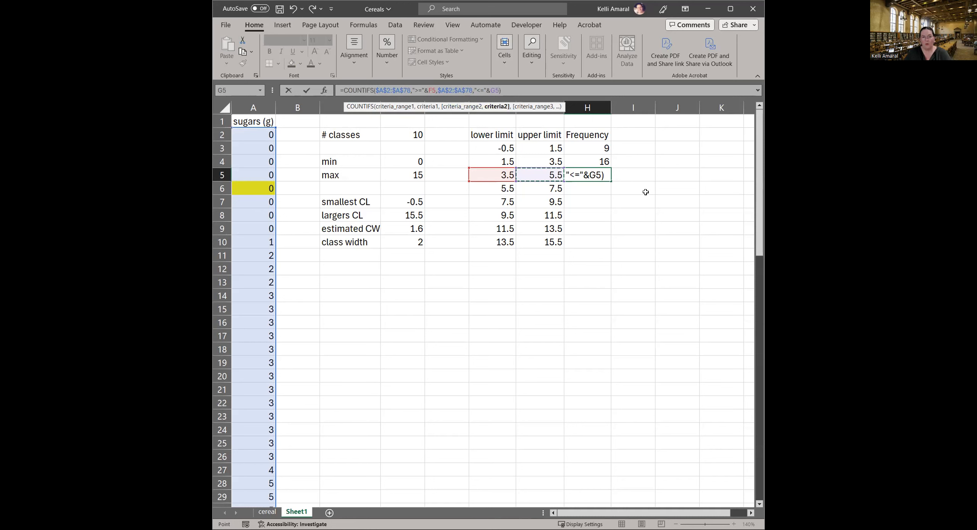
{"action": "key", "text": "Return"}
Step: Fill the H5 frequency formula down through H10 and check the copied formula in H6
{"action": "left_click", "coordinate": [593, 176]}
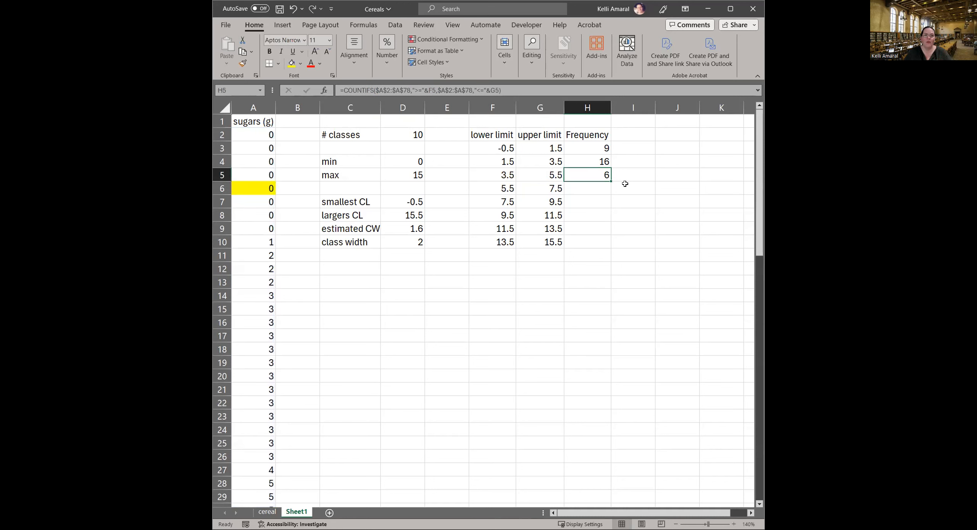
{"action": "left_click_drag", "start_coordinate": [608, 180], "coordinate": [608, 244]}
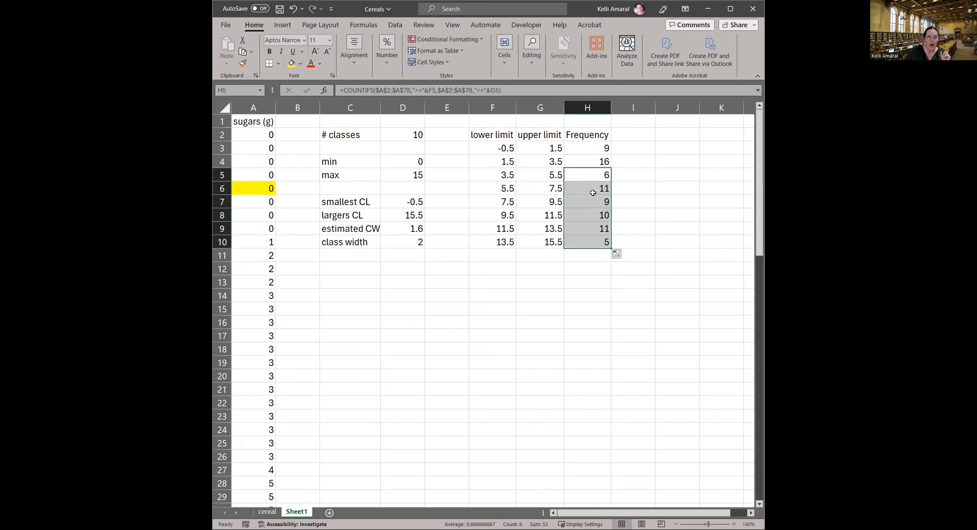
{"action": "left_click", "coordinate": [622, 196]}
{"action": "left_click", "coordinate": [584, 189]}
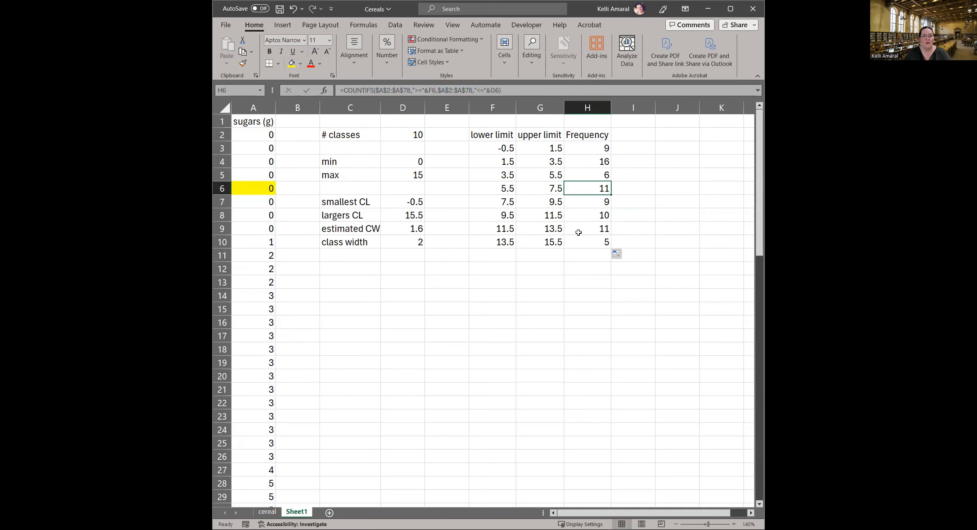
{"action": "left_click", "coordinate": [590, 254]}
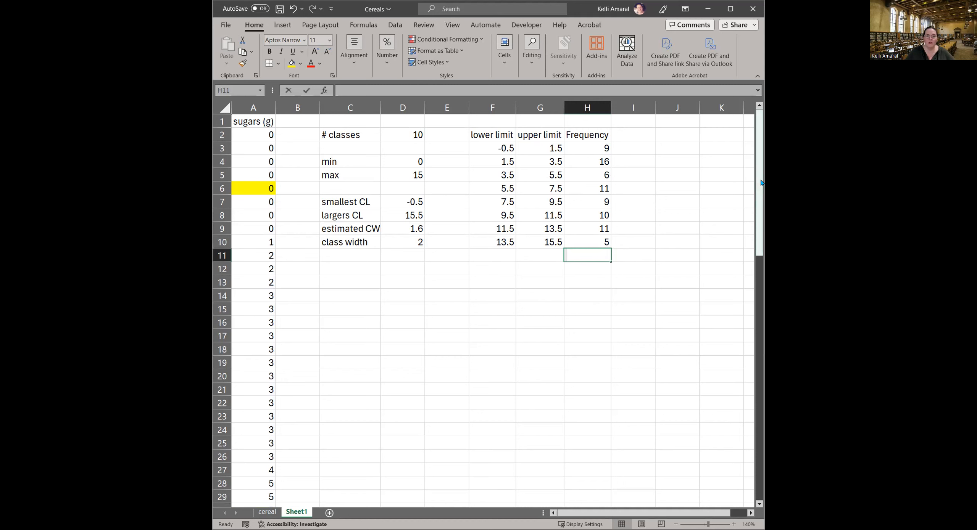
{"action": "key", "text": "alt+equal"}
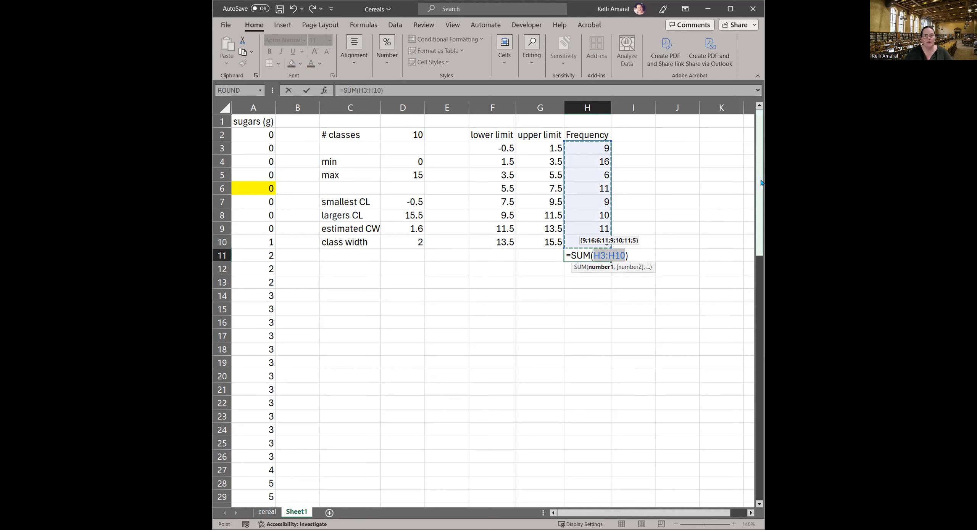
{"action": "key", "text": "BackSpace"}
{"action": "key", "text": "Escape"}
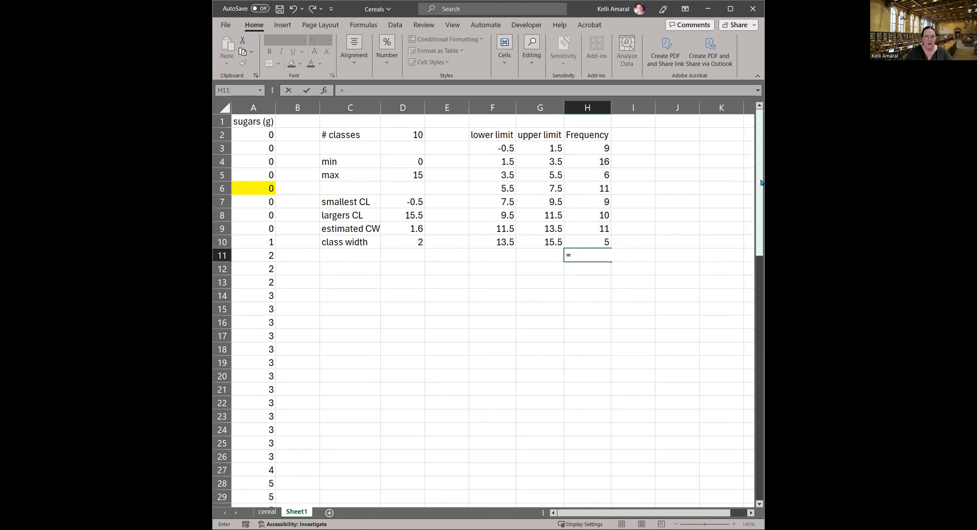
{"action": "type", "text": "=s"}
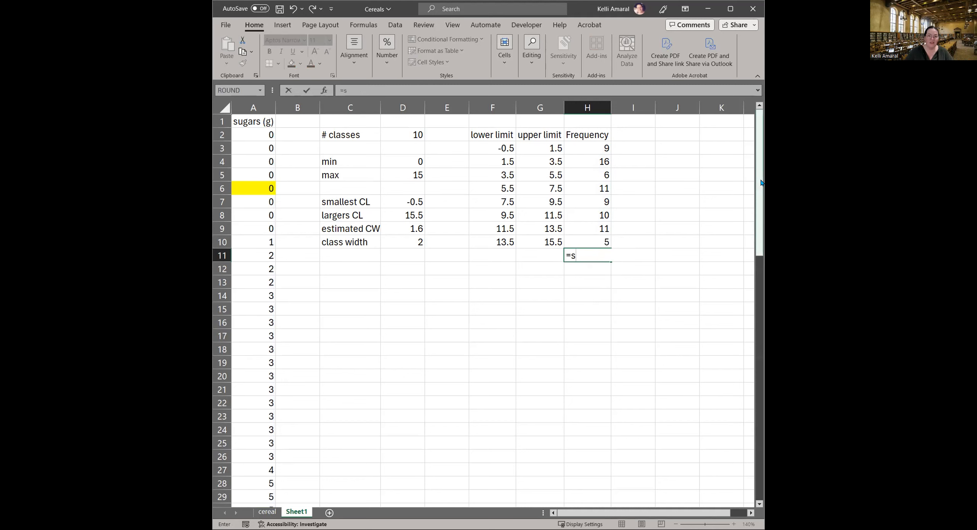
{"action": "type", "text": "um"}
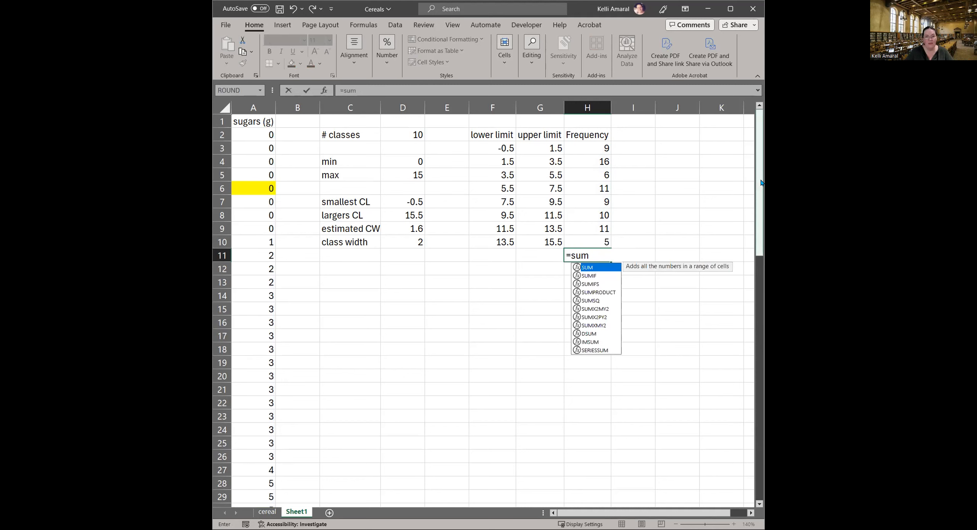
{"action": "key", "text": "BackSpace"}
{"action": "key", "text": "BackSpace"}
{"action": "key", "text": "BackSpace"}
{"action": "type", "text": "add"}
{"action": "key", "text": "BackSpace"}
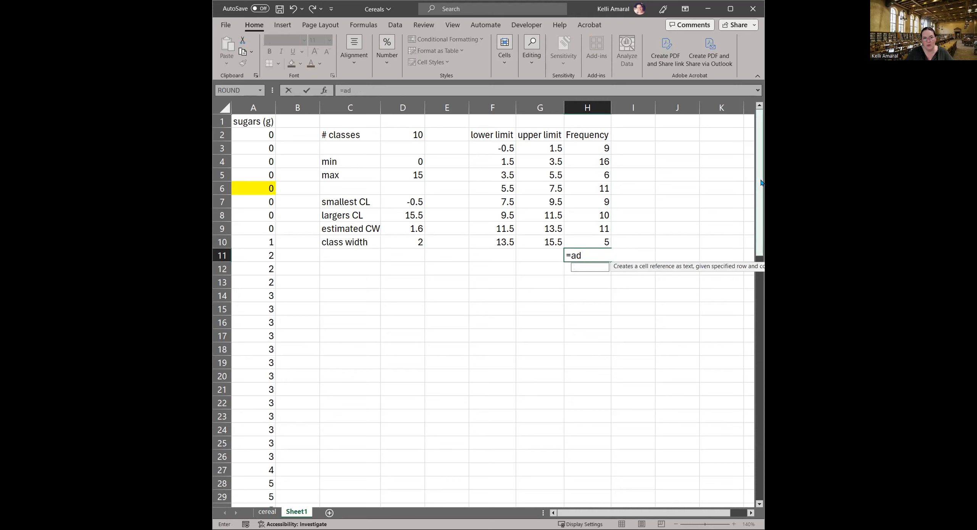
{"action": "key", "text": "BackSpace"}
{"action": "key", "text": "BackSpace"}
{"action": "type", "text": "sum"}
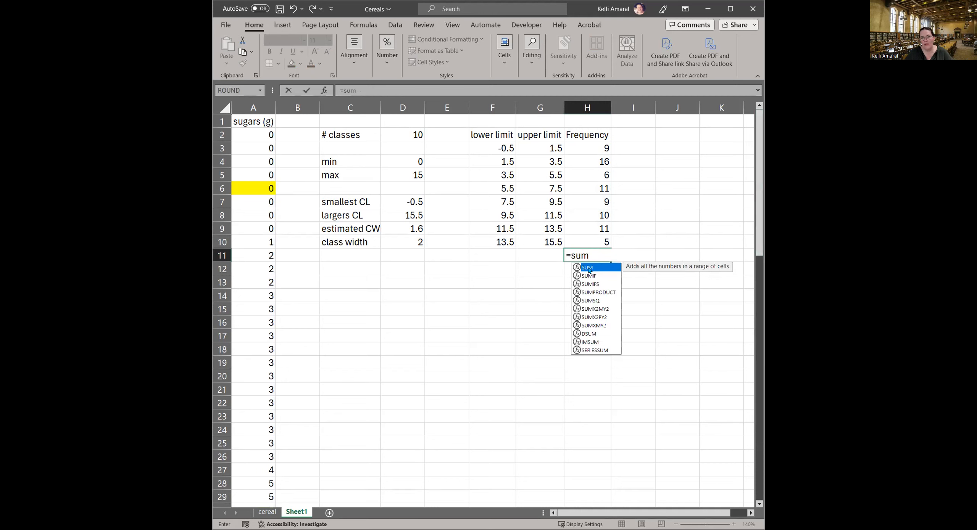
{"action": "key", "text": "Tab"}
{"action": "type", "text": "A"}
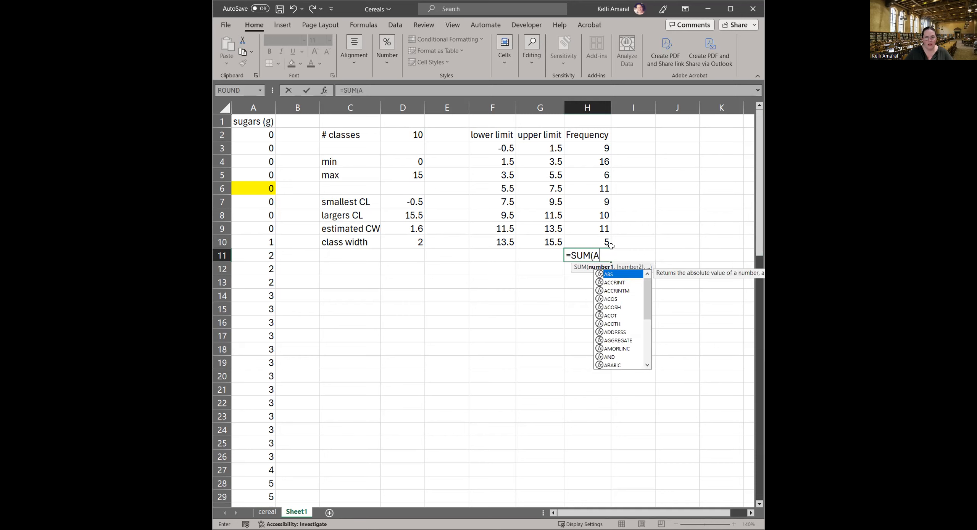
{"action": "key", "text": "BackSpace"}
{"action": "left_click", "coordinate": [584, 148]}
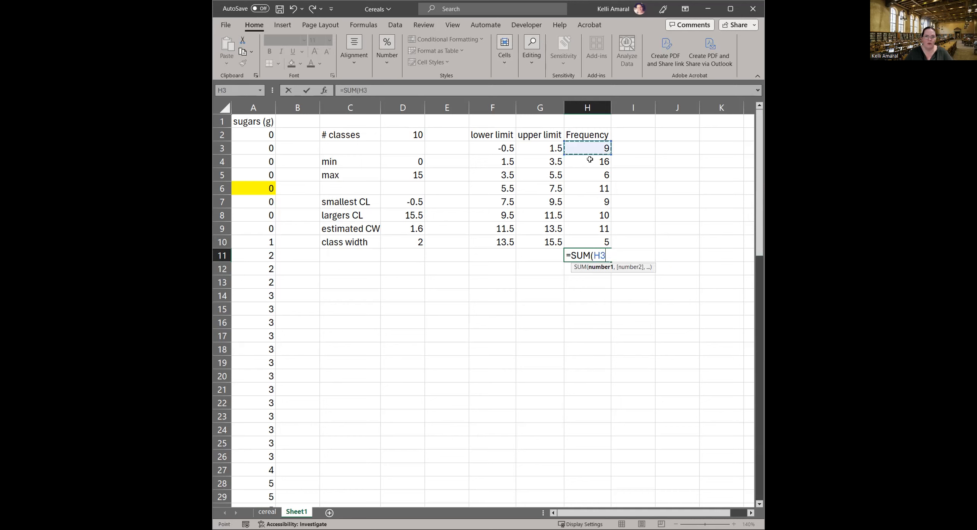
{"action": "left_click", "coordinate": [597, 240], "text": "shift"}
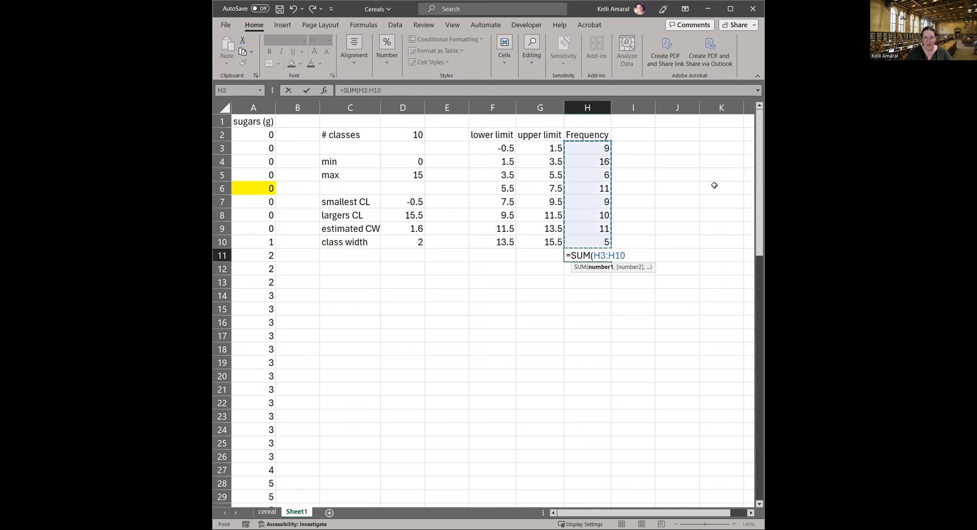
{"action": "left_click", "coordinate": [645, 392]}
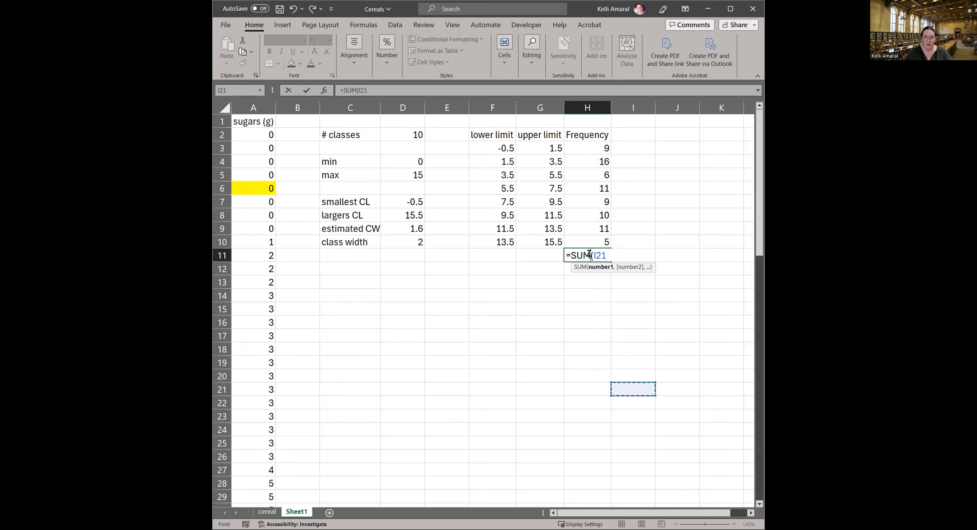
{"action": "key", "text": "Return"}
{"action": "left_click", "coordinate": [677, 349]}
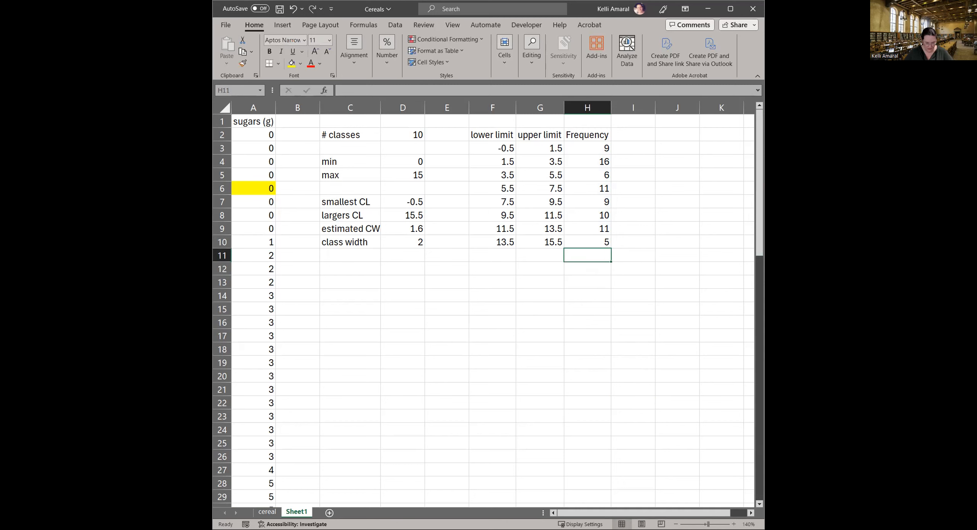
Step: Total the class frequencies in H11 with =SUM(H3:H10)
{"action": "key", "text": "alt+equal"}
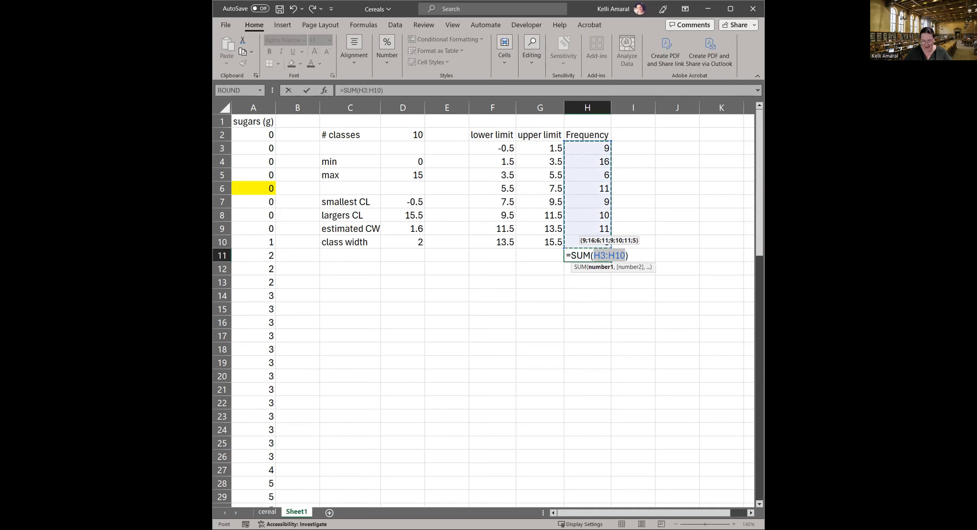
{"action": "key", "text": "Return"}
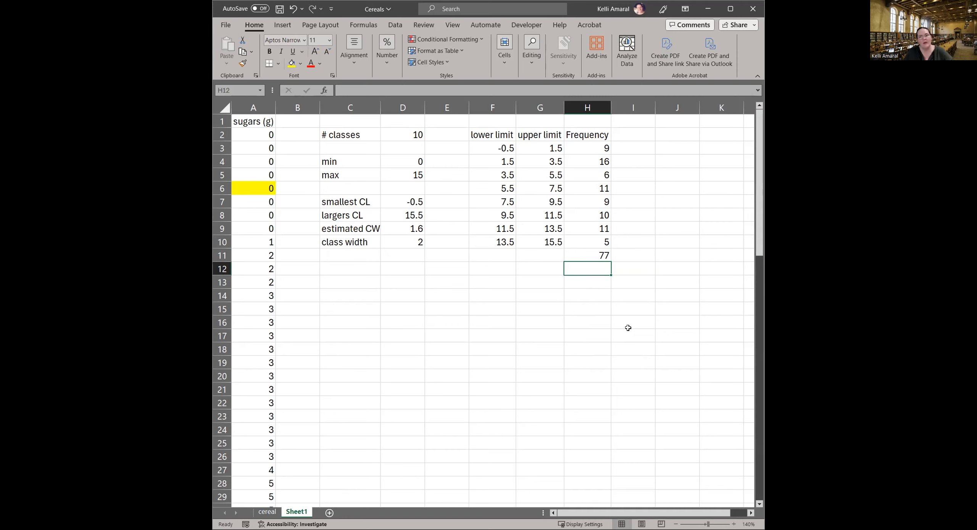
Step: Add the heading "Relative Freq" in I2 and fit the width of column I to it
{"action": "left_click", "coordinate": [647, 135]}
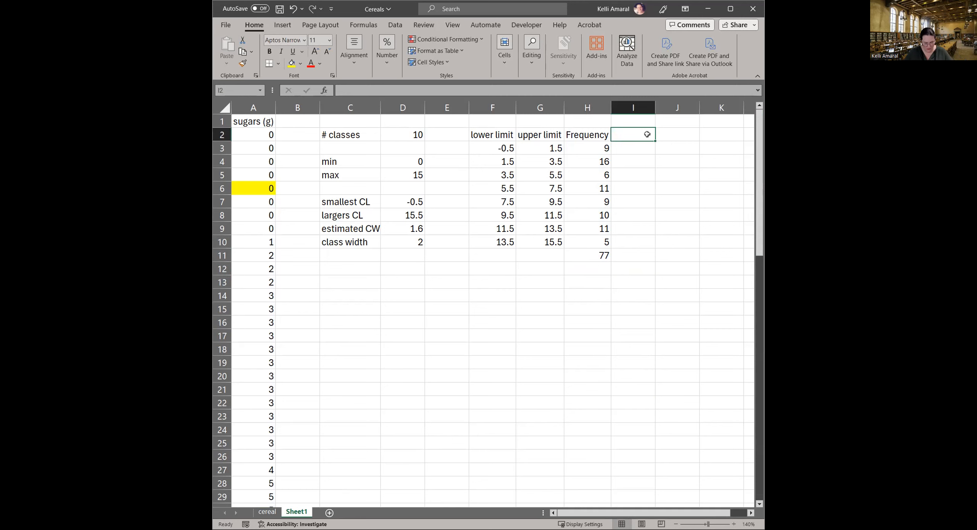
{"action": "type", "text": "Relative Fre"}
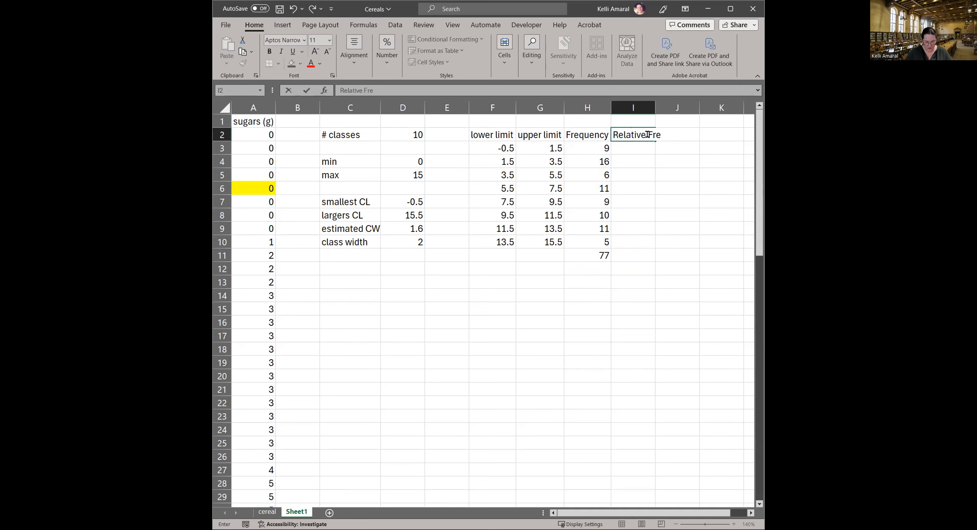
{"action": "type", "text": "q"}
{"action": "key", "text": "Return"}
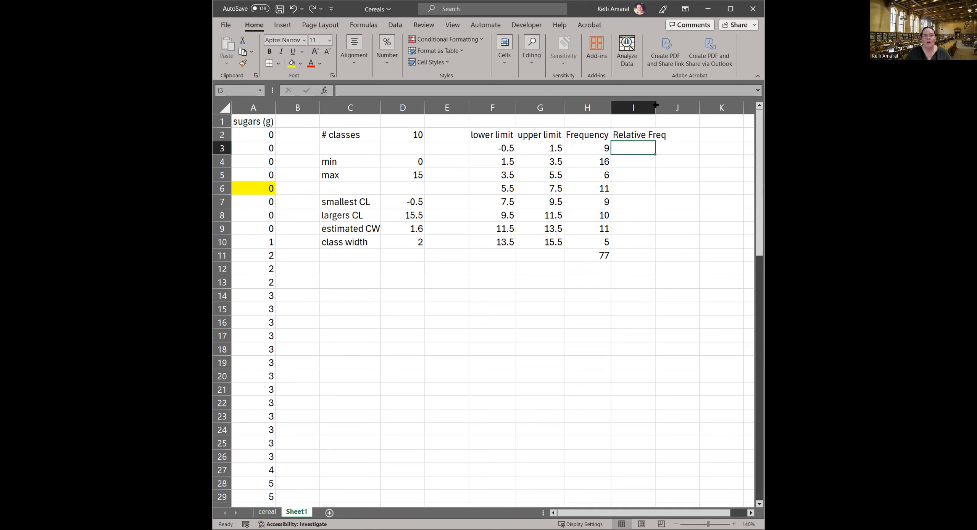
{"action": "double_click", "coordinate": [656, 104]}
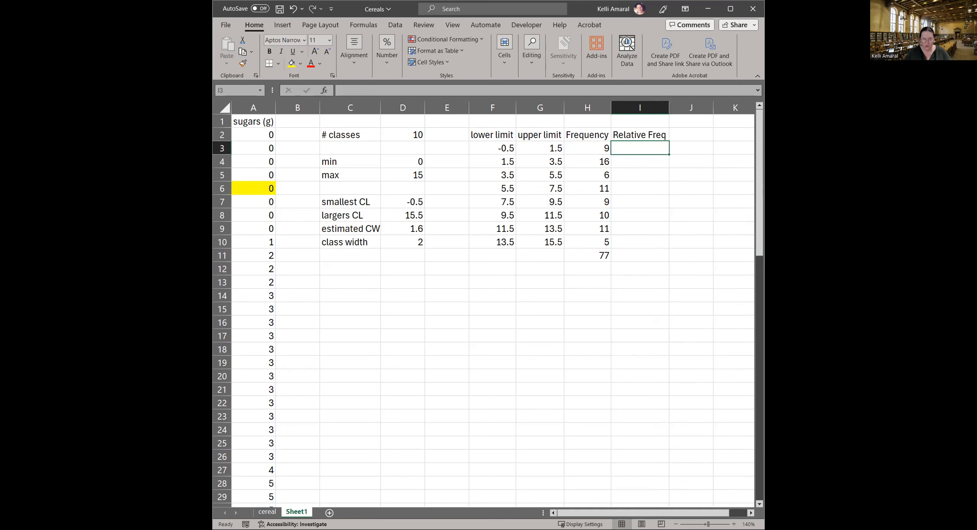
Step: Calculate the first class's relative frequency in I3 with the formula =H3/H11
{"action": "type", "text": "="}
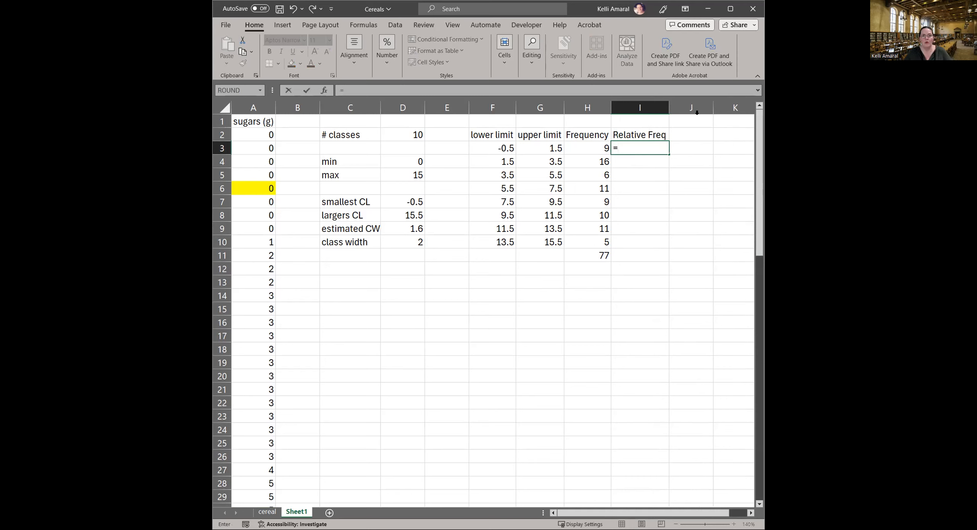
{"action": "left_click", "coordinate": [580, 145]}
{"action": "type", "text": "/"}
{"action": "left_click", "coordinate": [581, 254]}
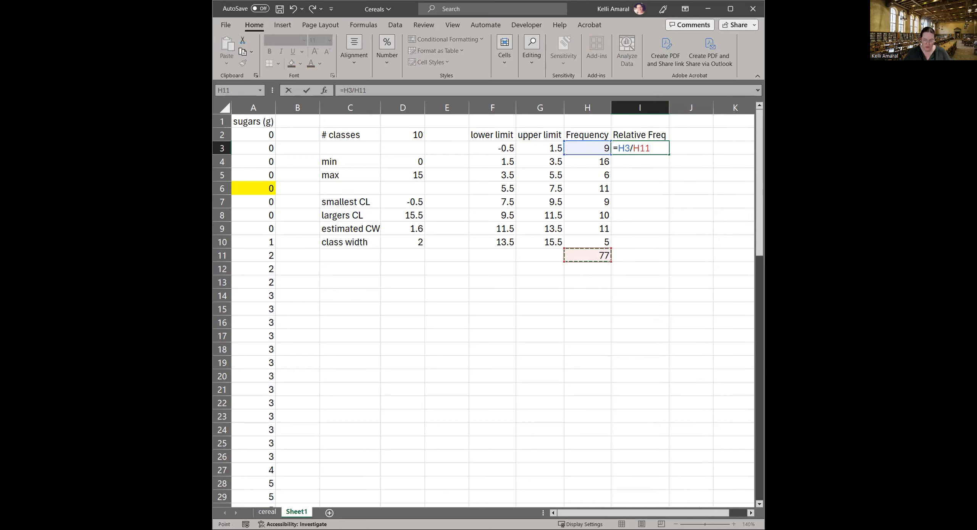
{"action": "key", "text": "Return"}
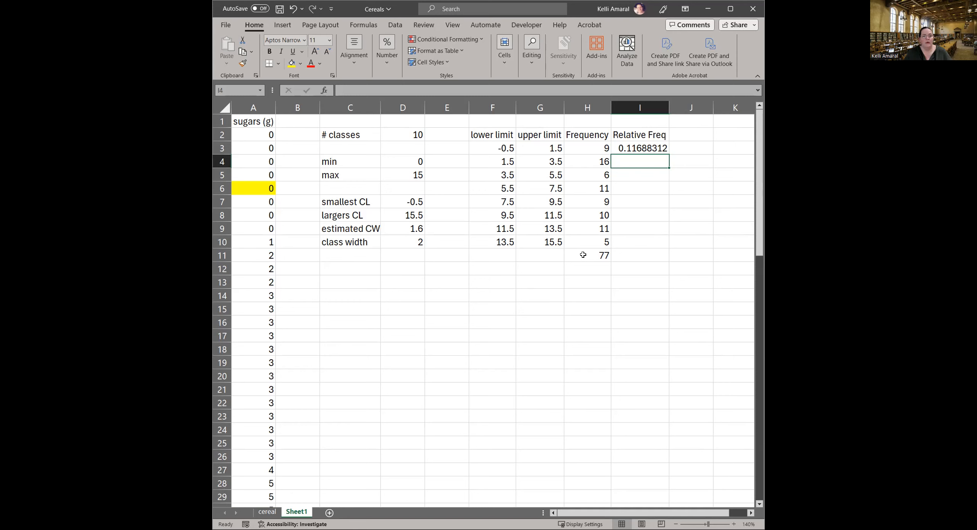
Step: Try filling the I3 relative frequency formula down through I10 and check the cell references copied into I4
{"action": "left_click", "coordinate": [648, 150]}
{"action": "left_click_drag", "start_coordinate": [667, 152], "coordinate": [674, 246]}
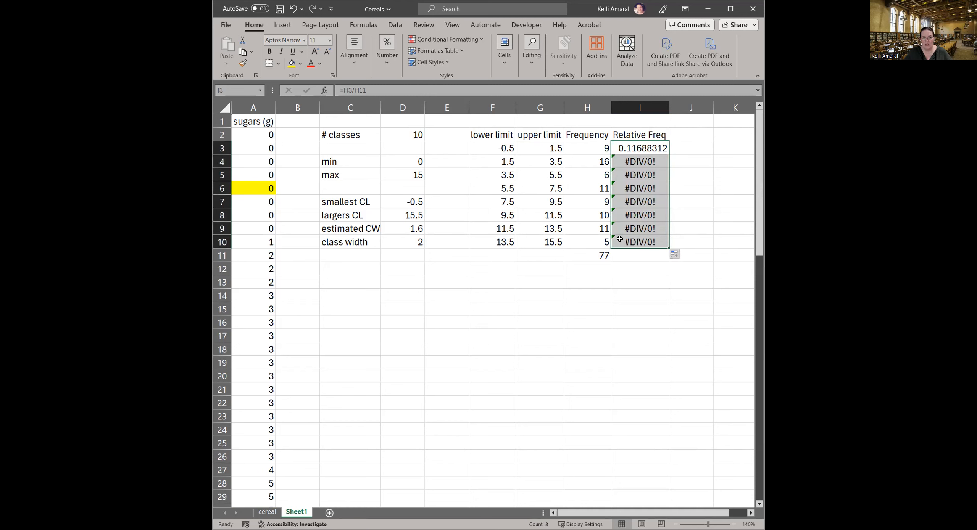
{"action": "left_click", "coordinate": [649, 161]}
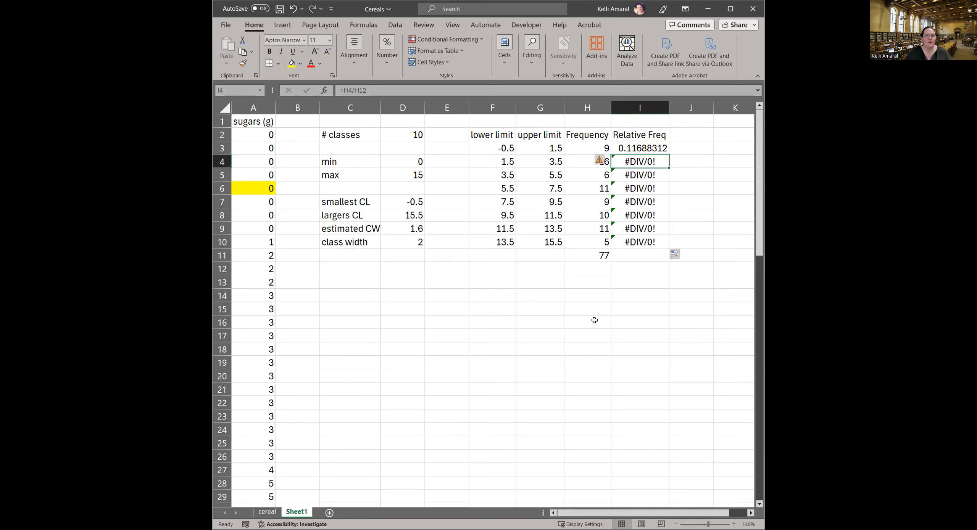
{"action": "left_click", "coordinate": [589, 269]}
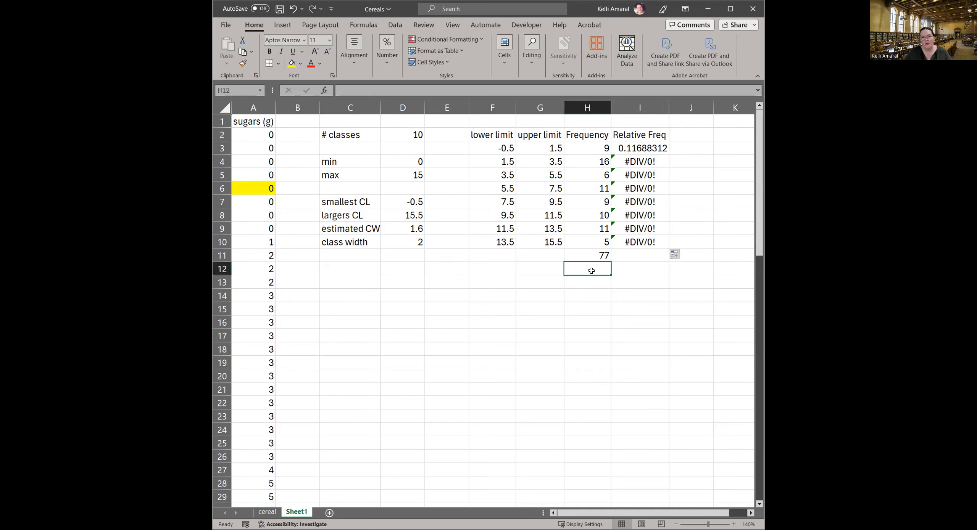
Step: Clear the copied relative frequency formulas from I4:I10
{"action": "left_click_drag", "start_coordinate": [644, 161], "coordinate": [648, 239]}
{"action": "key", "text": "Delete"}
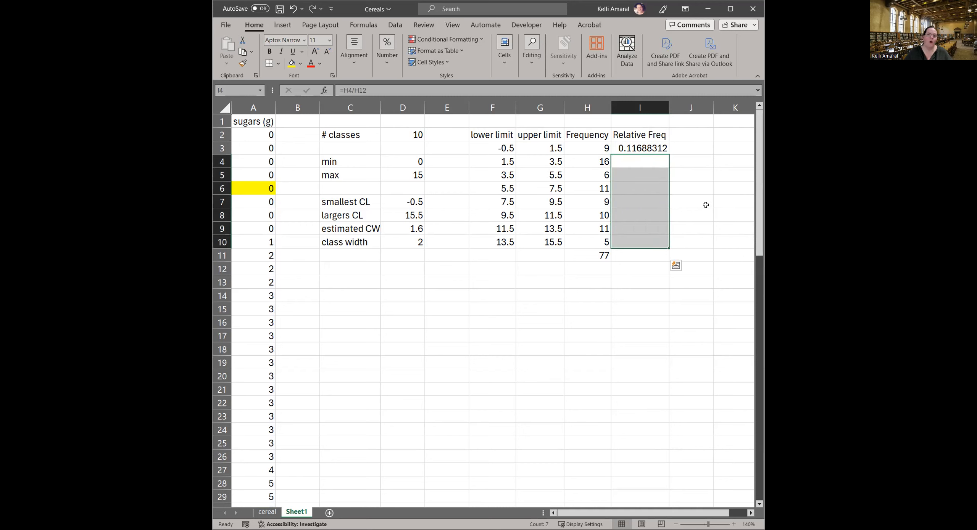
{"action": "key", "text": "Up"}
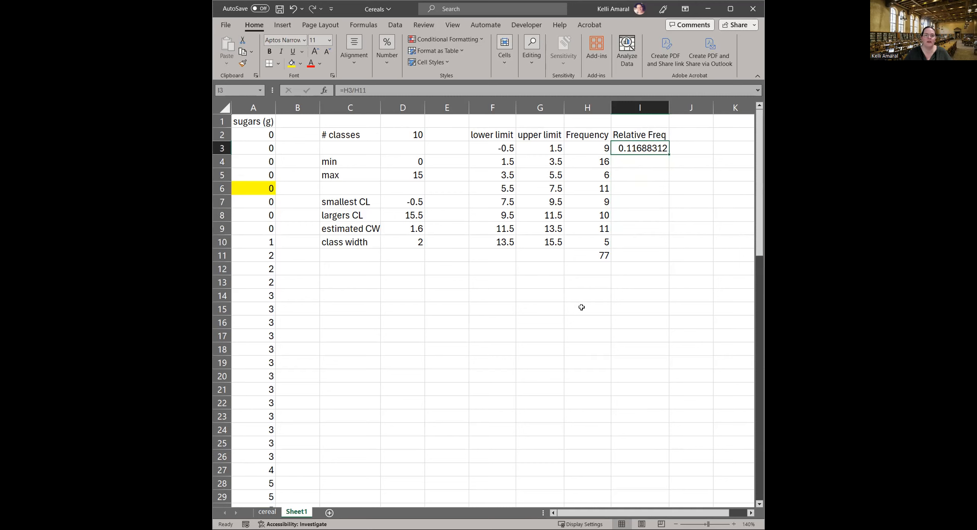
Step: Make the total an absolute reference in the I3 formula so that it reads =H3/$H$11
{"action": "left_click", "coordinate": [578, 258]}
{"action": "left_click", "coordinate": [650, 149]}
{"action": "left_click", "coordinate": [351, 90]}
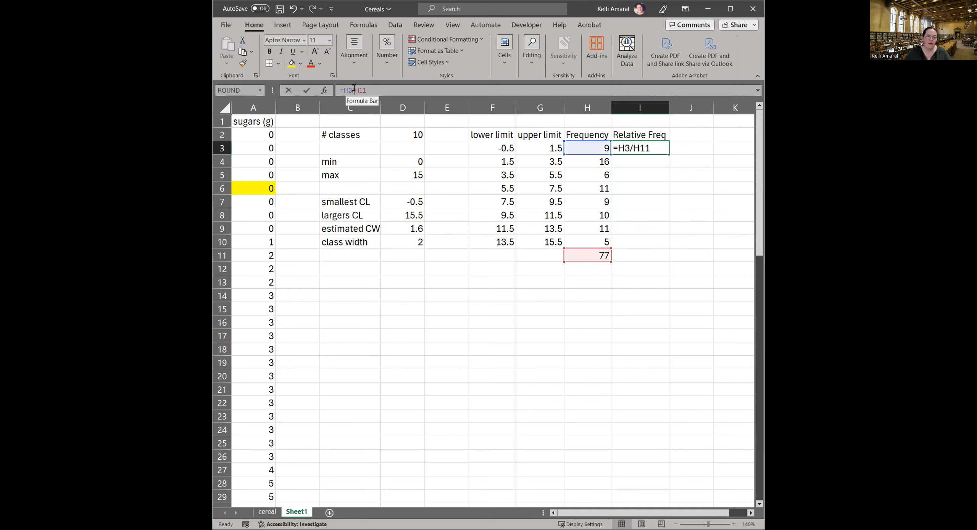
{"action": "type", "text": "$H$"}
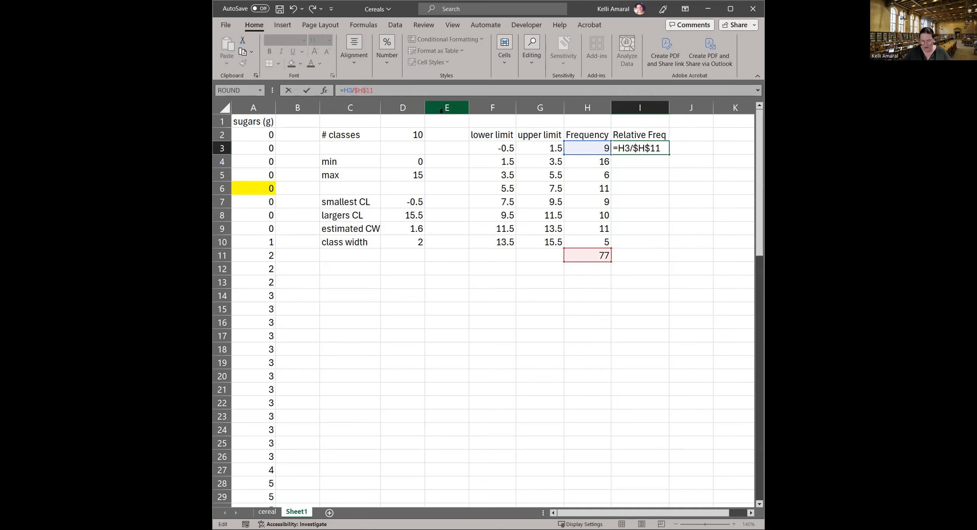
{"action": "key", "text": "Return"}
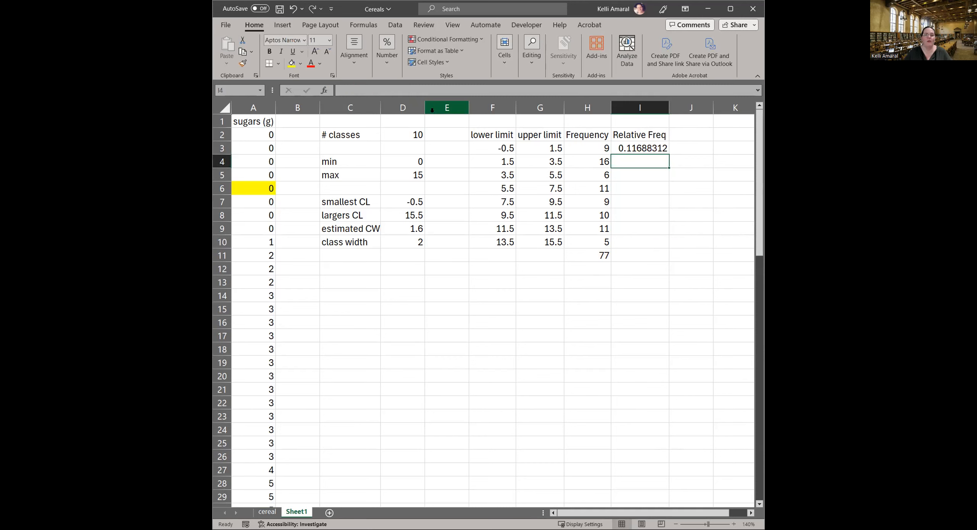
Step: Fill the I3 formula down through I10 and check the copied formula in I7
{"action": "left_click", "coordinate": [663, 147]}
{"action": "left_click_drag", "start_coordinate": [668, 154], "coordinate": [671, 251]}
{"action": "left_click", "coordinate": [595, 255]}
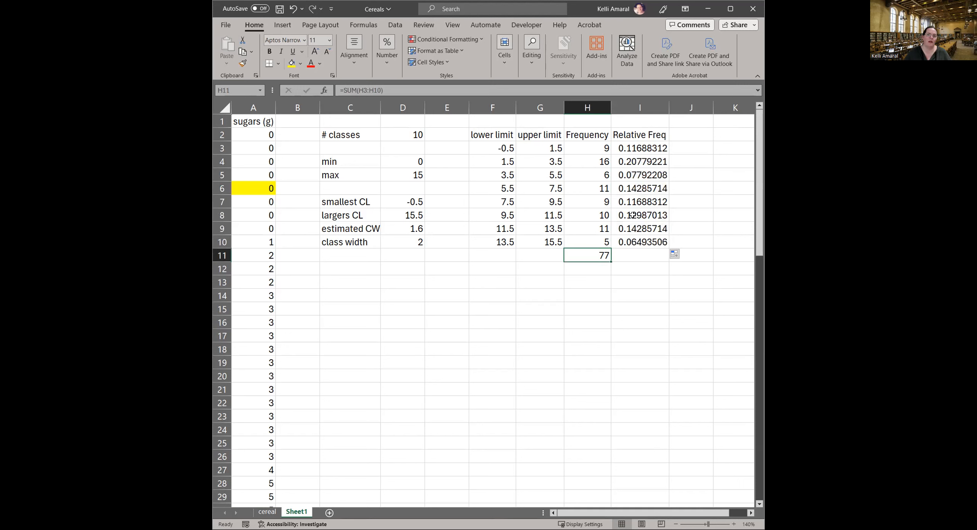
{"action": "left_click", "coordinate": [640, 203]}
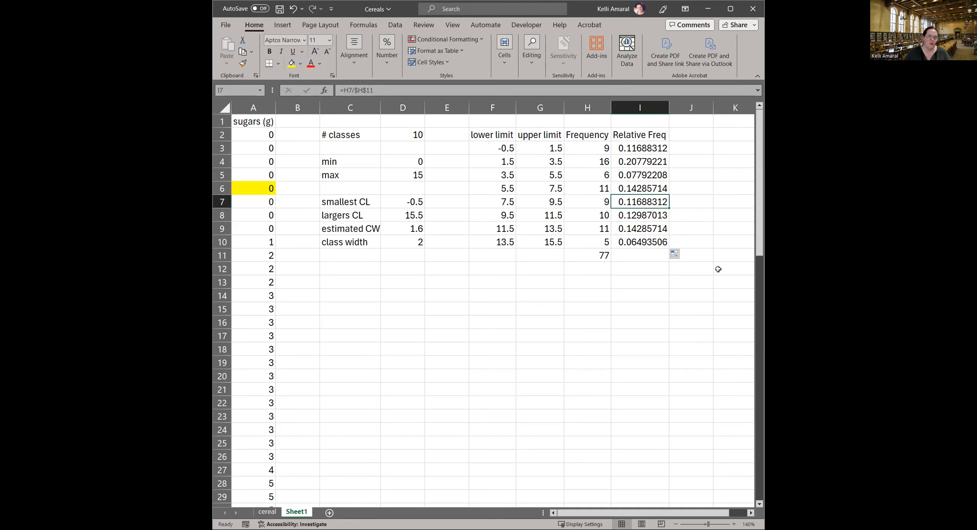
{"action": "left_click", "coordinate": [717, 284]}
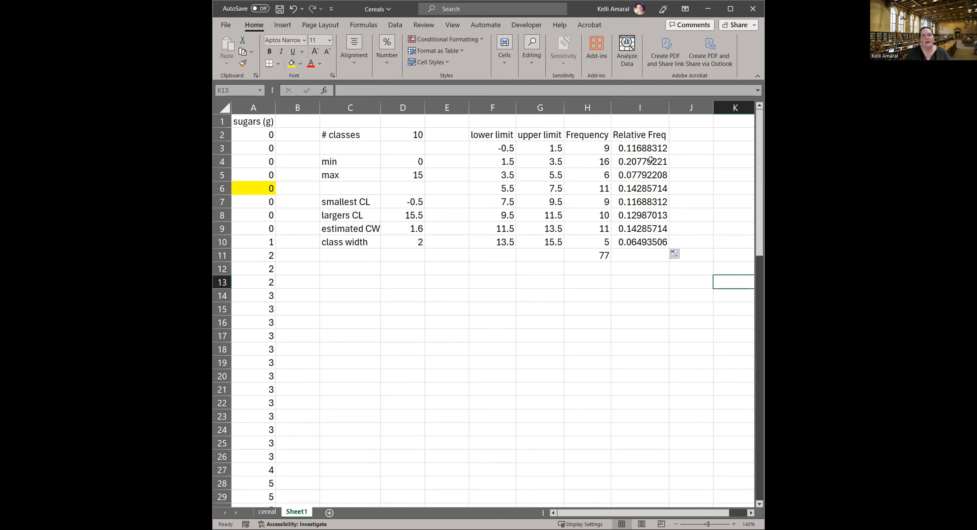
Step: Format the relative frequencies in I3:I10 to four decimal places
{"action": "left_click_drag", "start_coordinate": [651, 147], "coordinate": [653, 244]}
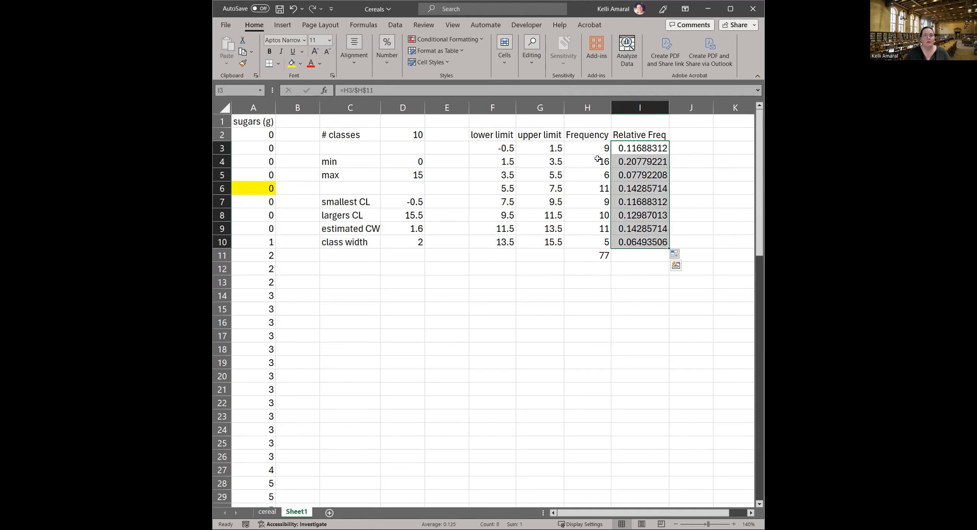
{"action": "left_click", "coordinate": [386, 61]}
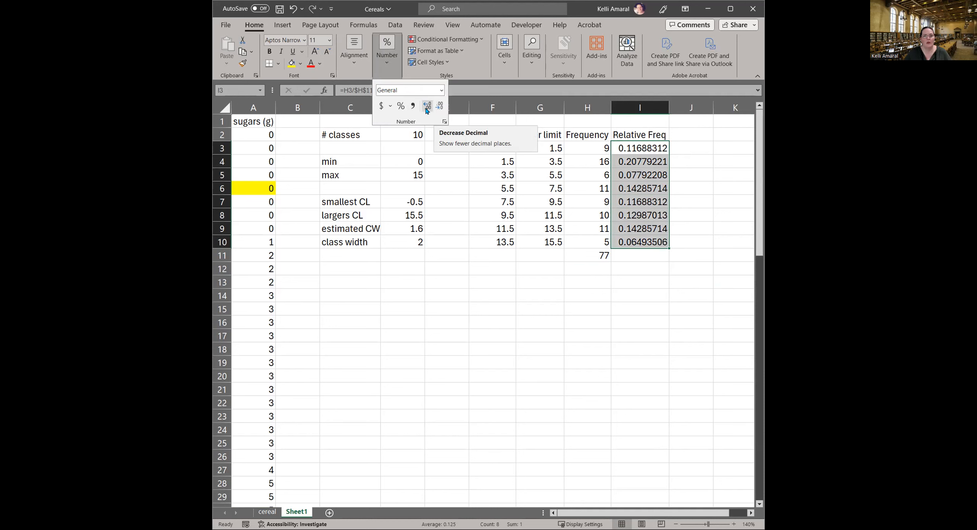
{"action": "left_click", "coordinate": [426, 110]}
{"action": "left_click", "coordinate": [440, 109]}
{"action": "left_click", "coordinate": [439, 109]}
{"action": "left_click", "coordinate": [439, 109]}
{"action": "left_click", "coordinate": [440, 109]}
{"action": "left_click", "coordinate": [439, 109]}
{"action": "left_click", "coordinate": [439, 109]}
{"action": "left_click", "coordinate": [433, 108]}
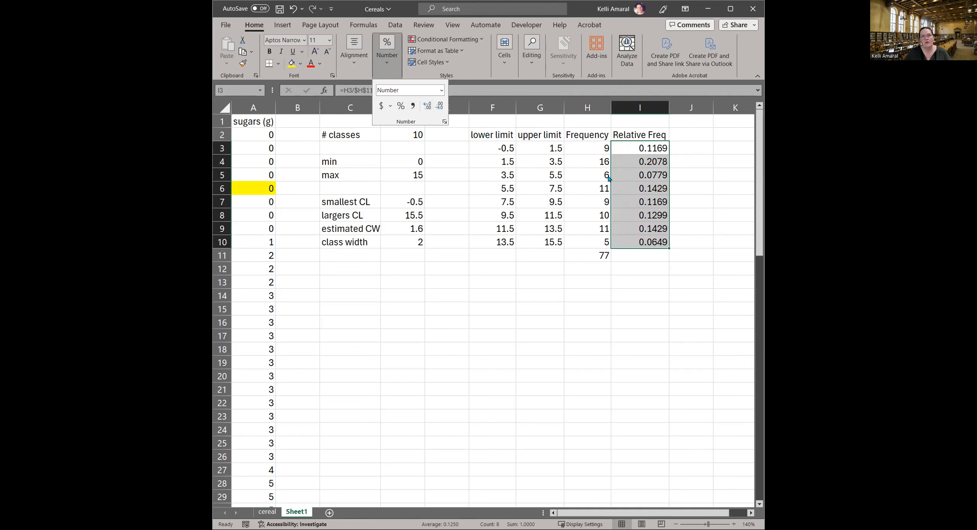
{"action": "left_click", "coordinate": [683, 322]}
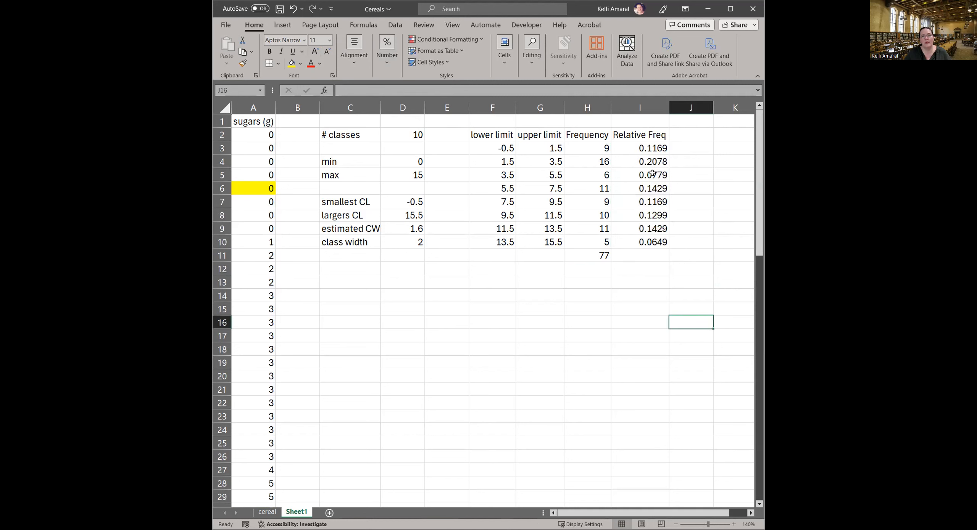
Step: Try showing the relative frequencies in I3:I10 as percentages, with two decimal places and as whole percents
{"action": "left_click_drag", "start_coordinate": [634, 148], "coordinate": [645, 242]}
{"action": "left_click", "coordinate": [387, 50]}
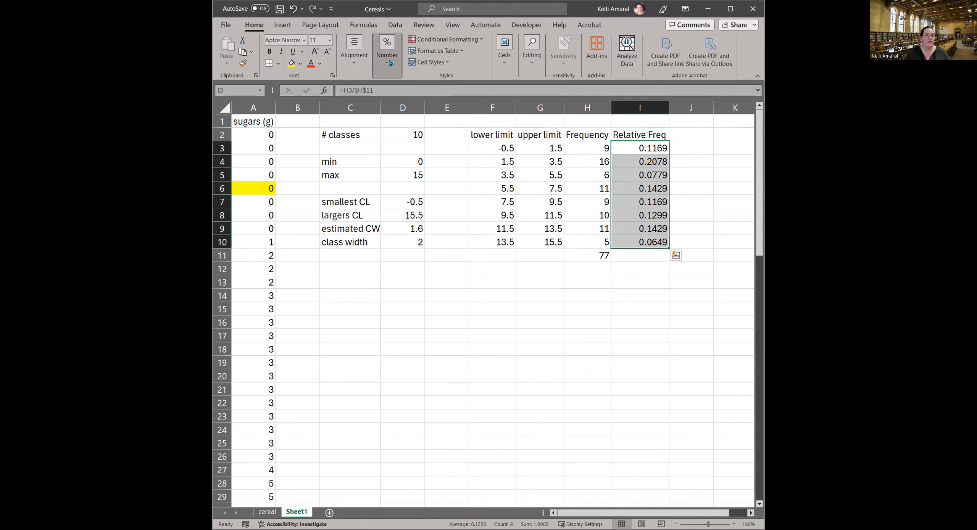
{"action": "left_click", "coordinate": [401, 109]}
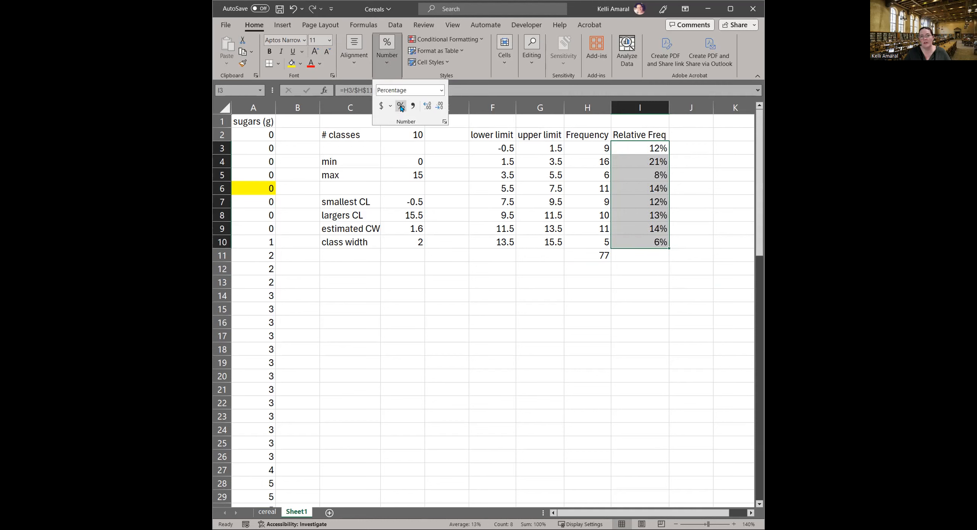
{"action": "left_click", "coordinate": [426, 108]}
{"action": "left_click", "coordinate": [427, 108]}
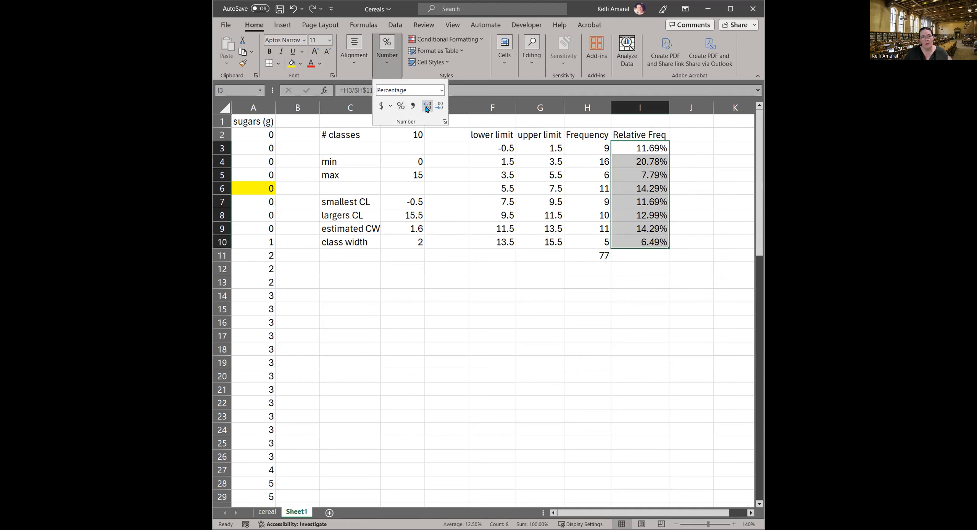
{"action": "left_click", "coordinate": [401, 109]}
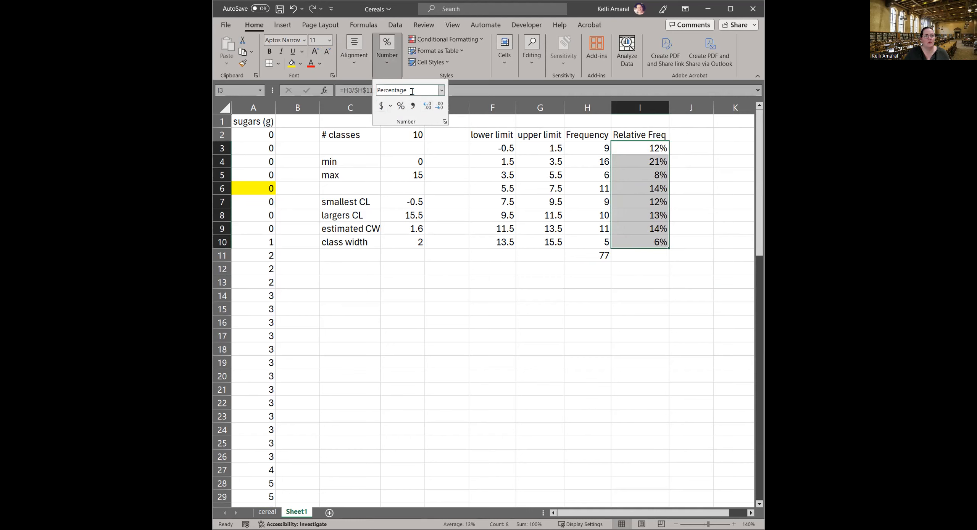
Step: Format the relative frequencies in I3:I10 as Number with three decimal places
{"action": "left_click", "coordinate": [441, 93]}
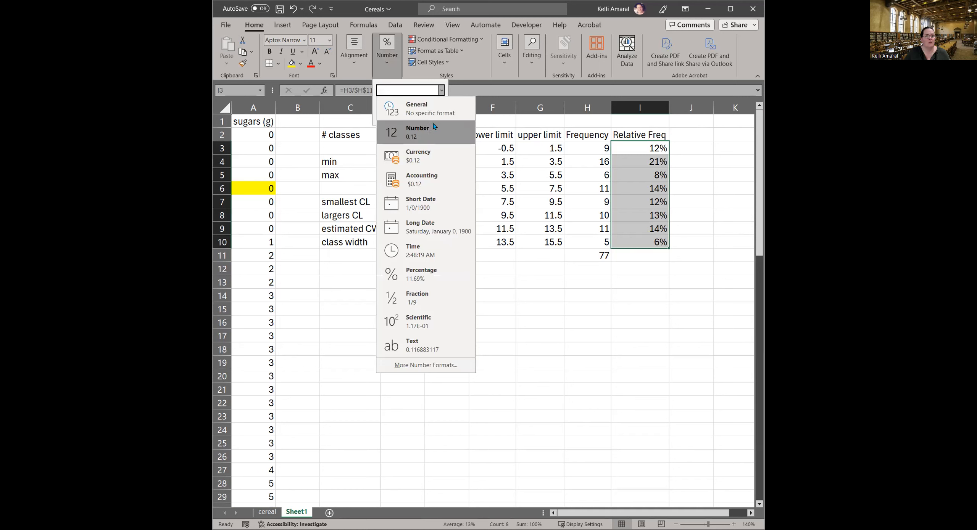
{"action": "left_click", "coordinate": [434, 133]}
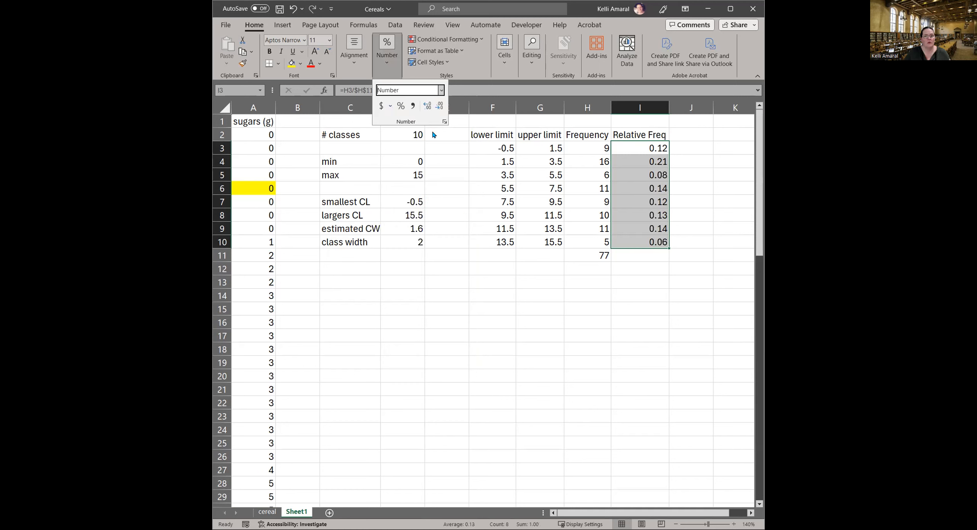
{"action": "left_click", "coordinate": [427, 106]}
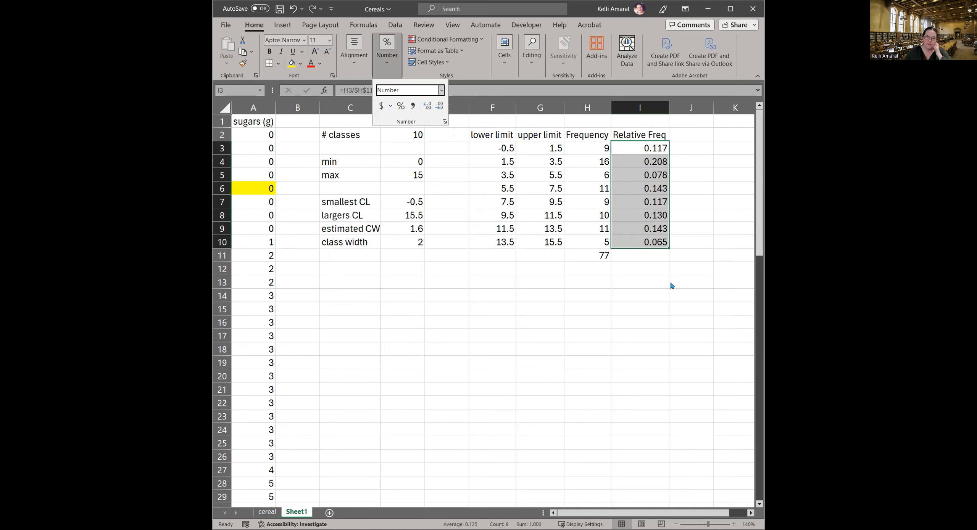
{"action": "left_click", "coordinate": [721, 178]}
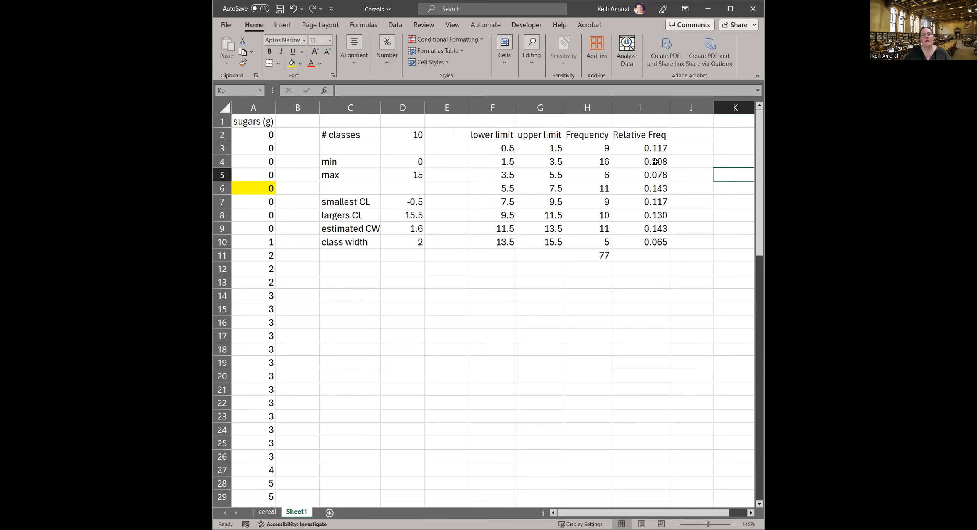
Step: Total the relative frequencies in I11 with =SUM(I3:I10)
{"action": "left_click_drag", "start_coordinate": [653, 149], "coordinate": [653, 244]}
{"action": "left_click", "coordinate": [676, 301]}
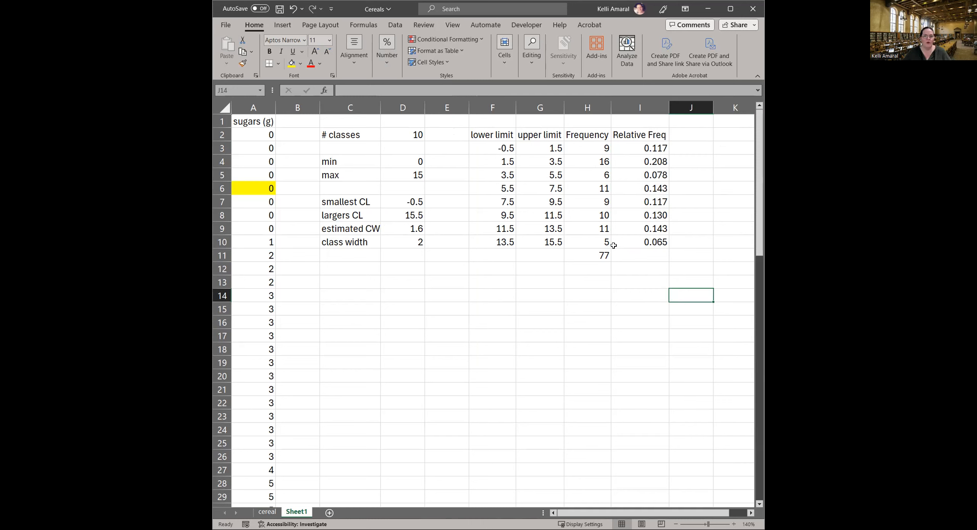
{"action": "left_click", "coordinate": [644, 260]}
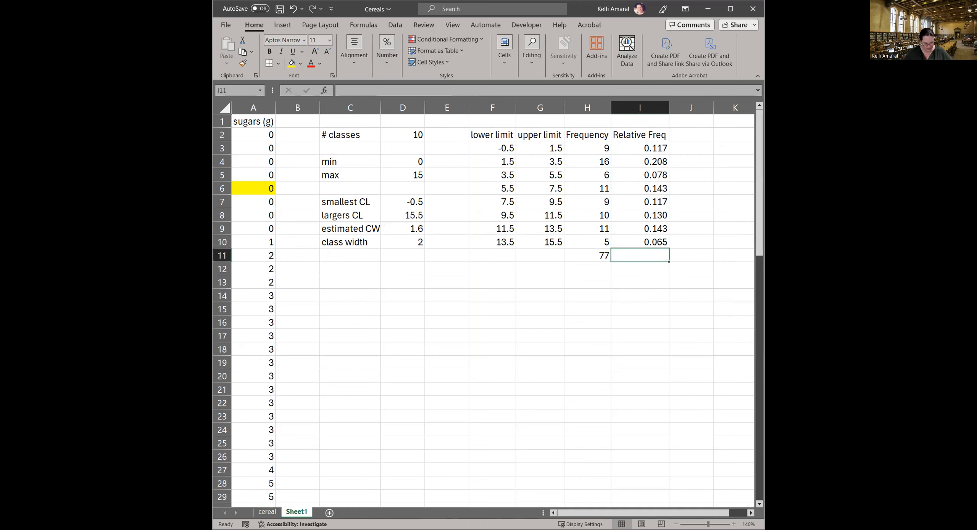
{"action": "key", "text": "alt+equal"}
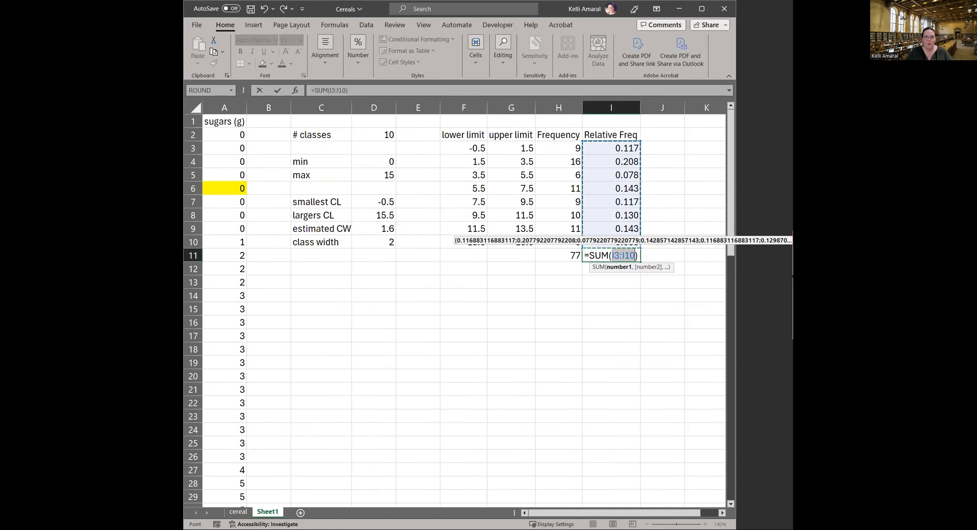
{"action": "key", "text": "Return"}
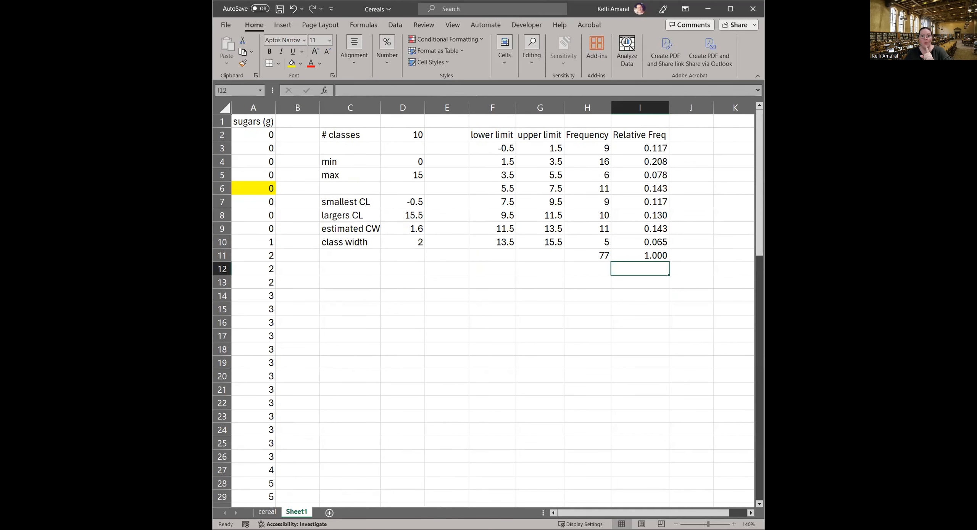